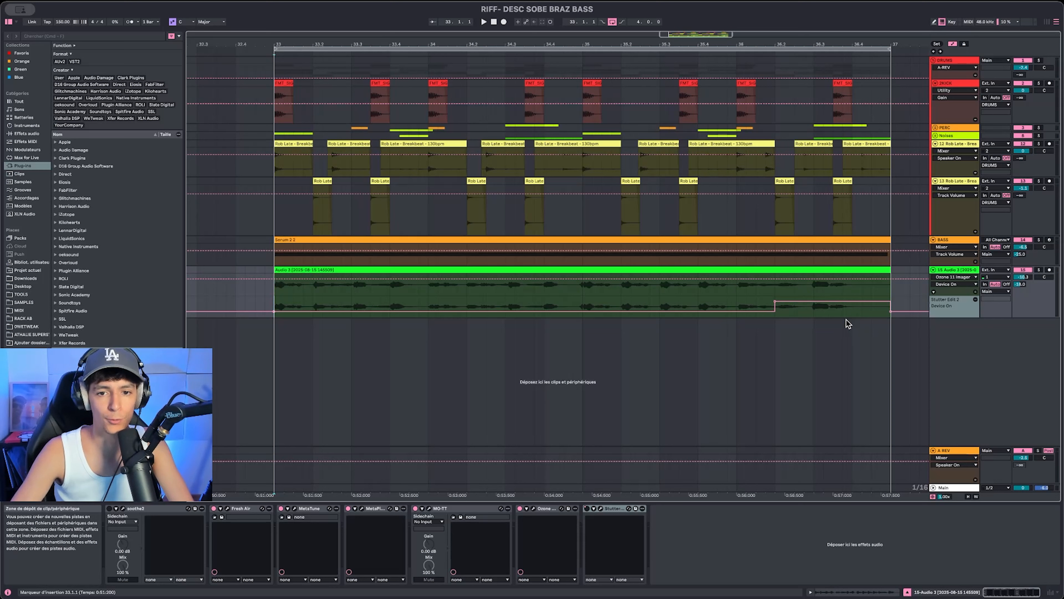
Step: Audition the 2KICK track in solo and check the gain and mono settings of its Utility device
{"action": "left_click", "coordinate": [957, 270]}
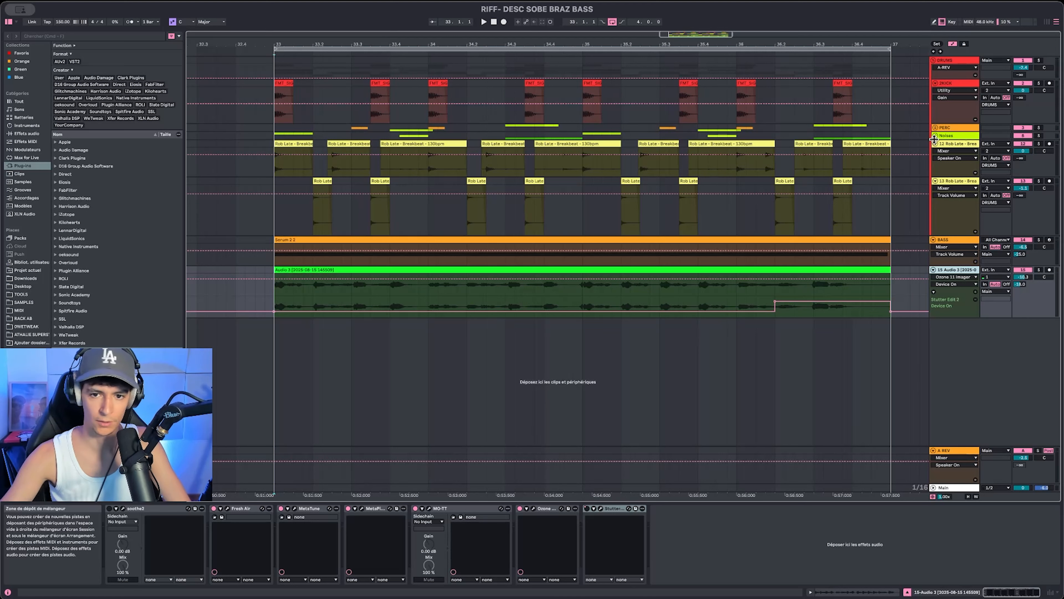
{"action": "left_click", "coordinate": [955, 87]}
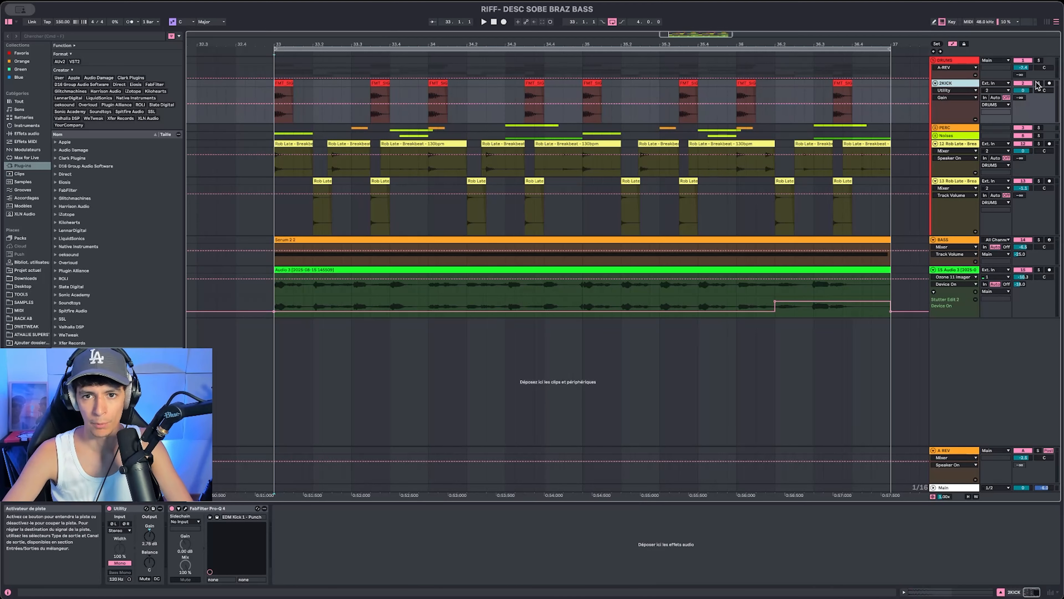
{"action": "left_click", "coordinate": [971, 85]}
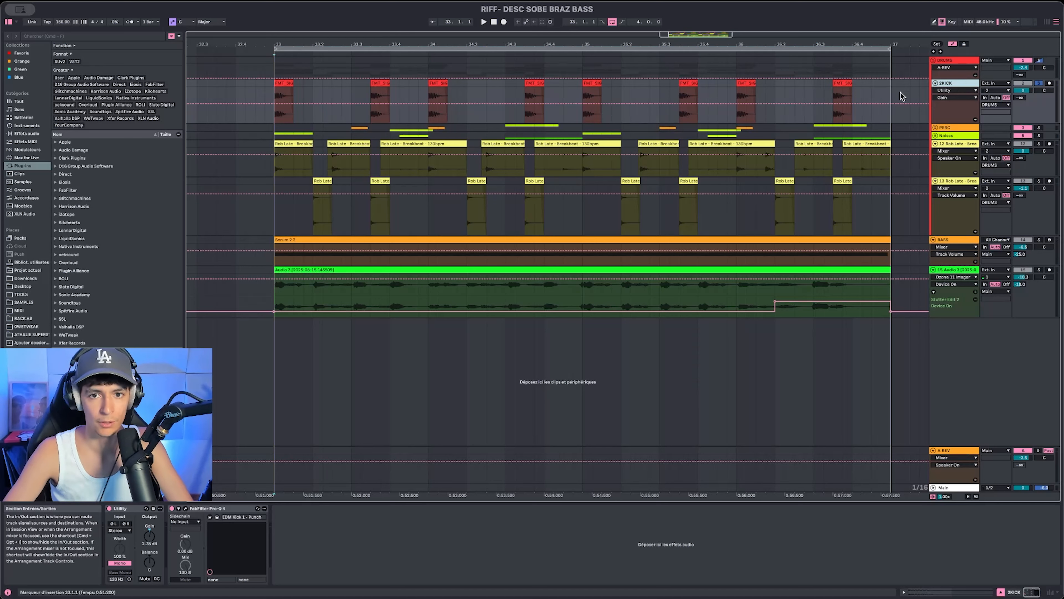
{"action": "key", "text": "space"}
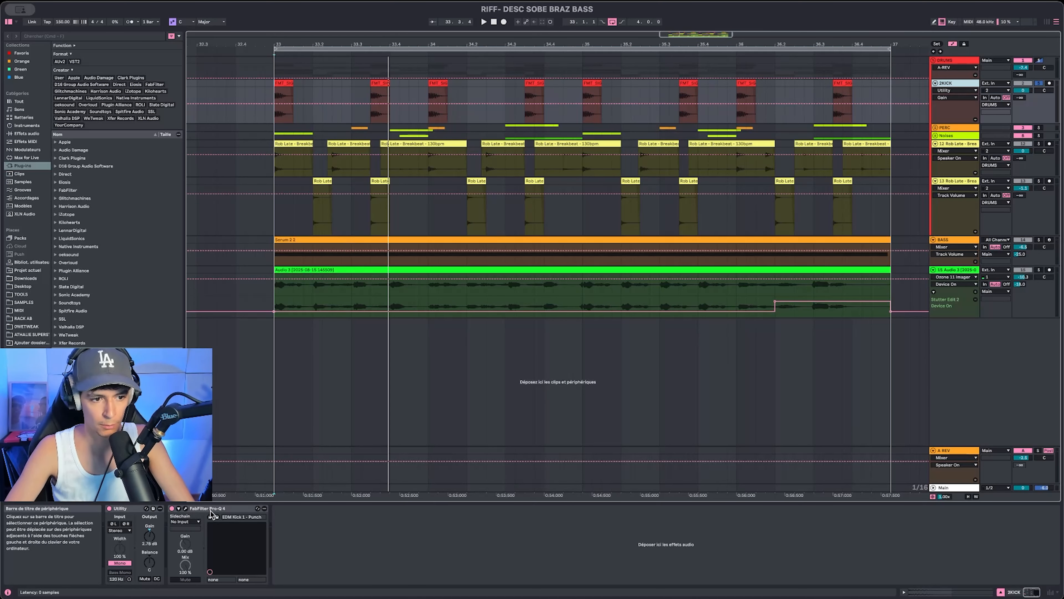
{"action": "left_click", "coordinate": [138, 516]}
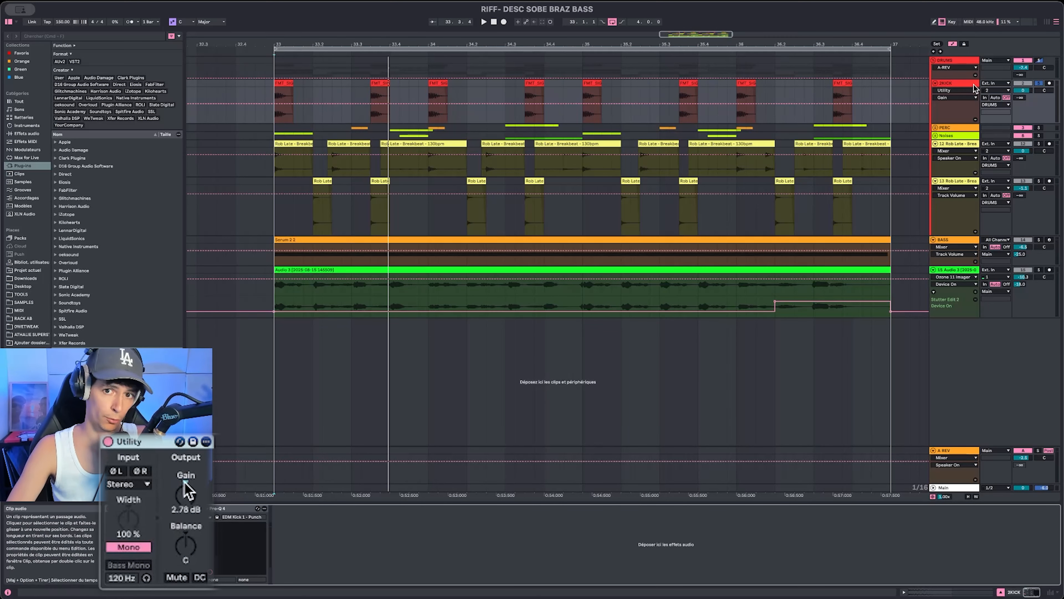
{"action": "left_click", "coordinate": [1040, 83]}
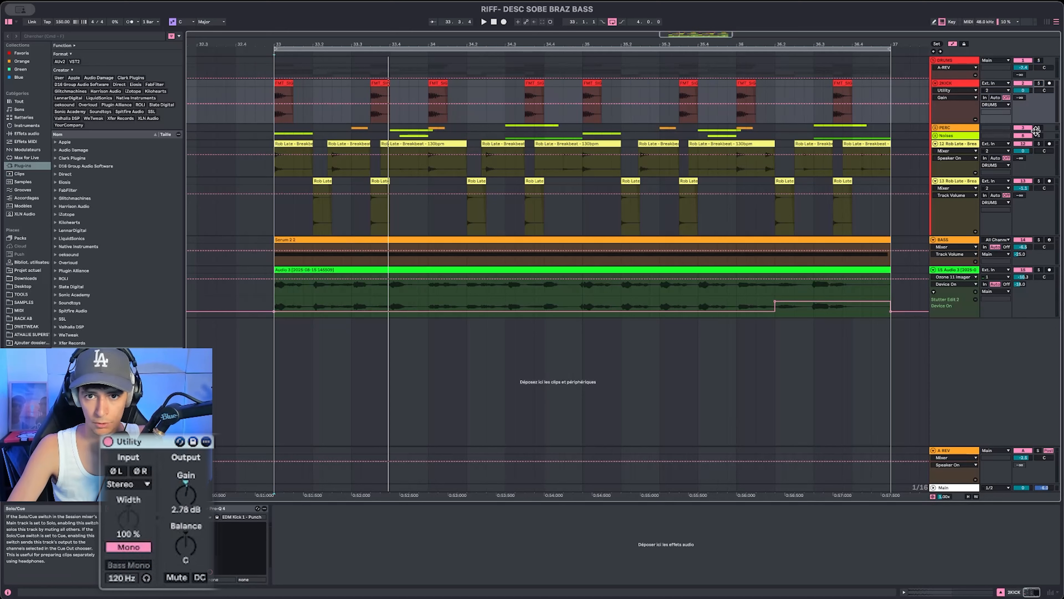
Step: Solo the PERC group, unfold its tracks and play the percussion from the loop start
{"action": "left_click", "coordinate": [1039, 128]}
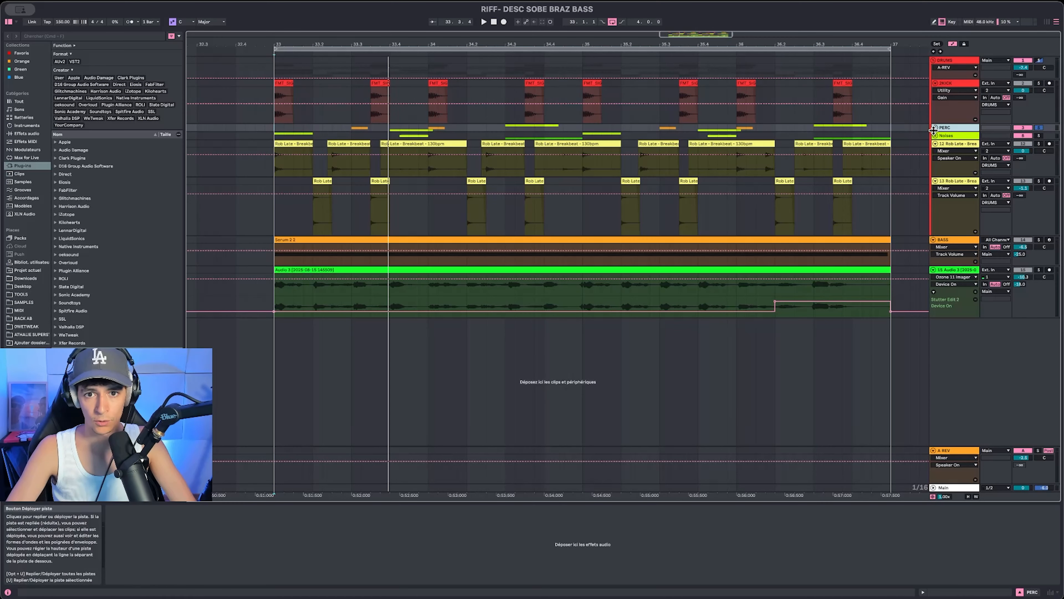
{"action": "key", "text": "Right"}
{"action": "left_click", "coordinate": [955, 159]}
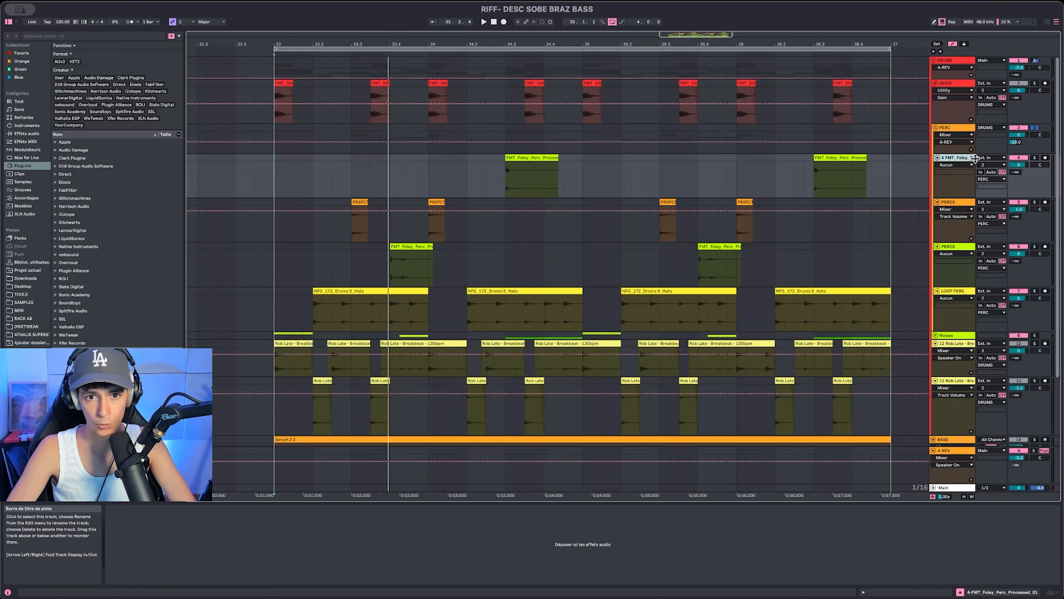
{"action": "key", "text": "space"}
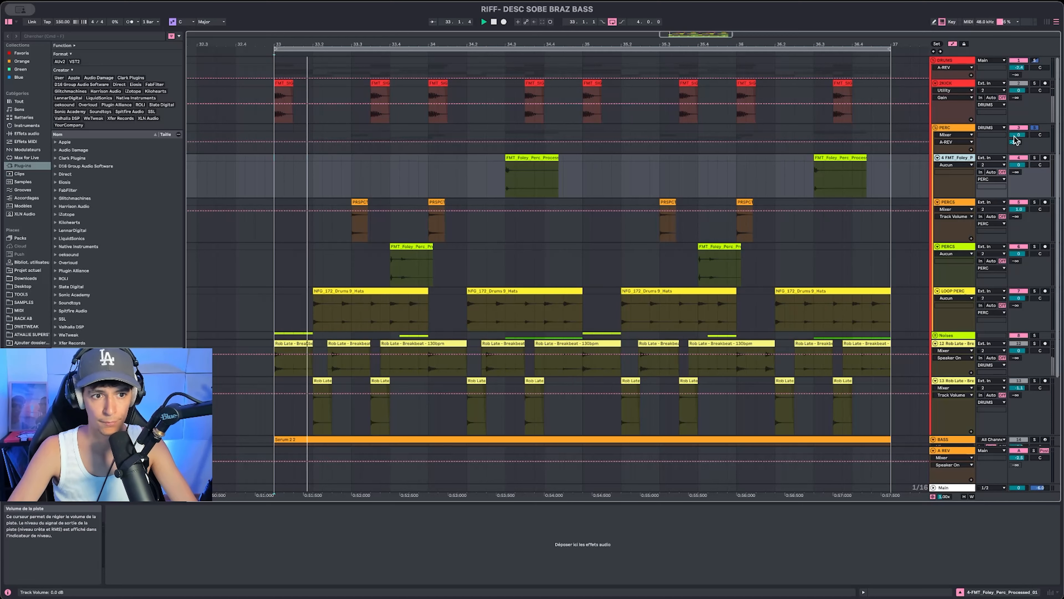
Step: Audition in solo the FMT_Foley percussion clip and the PRSPCT ride clip on the orange PERCS track
{"action": "left_click", "coordinate": [1034, 158]}
{"action": "left_click", "coordinate": [557, 168]}
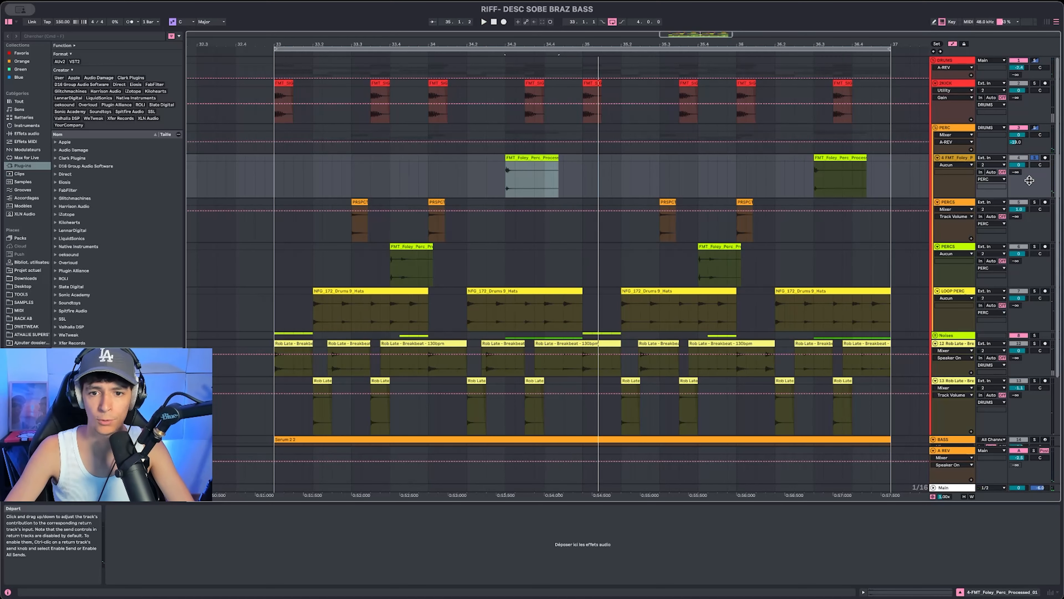
{"action": "left_click", "coordinate": [1035, 202]}
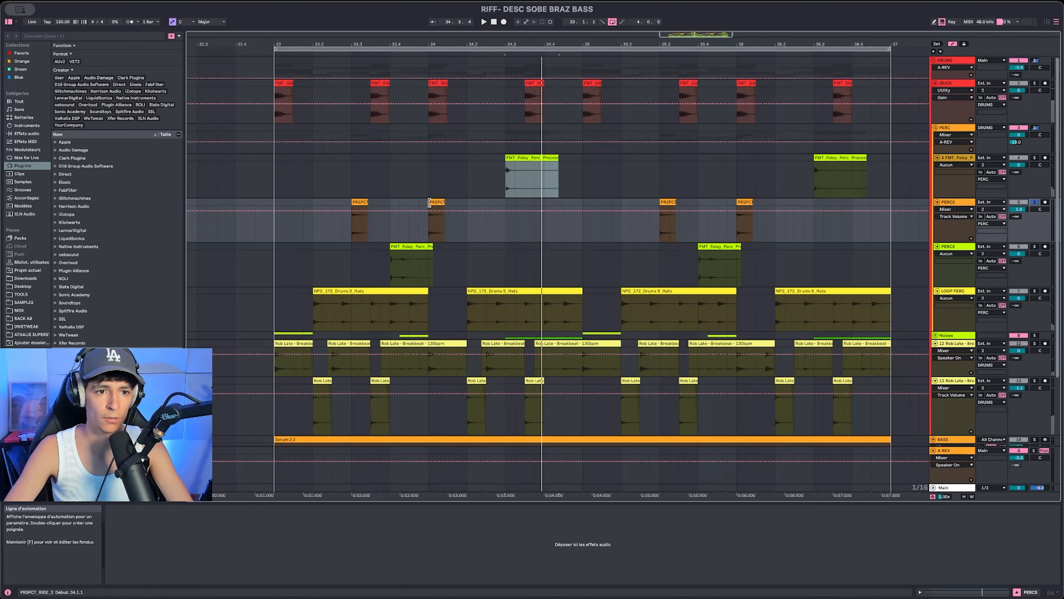
{"action": "left_click", "coordinate": [437, 220]}
{"action": "key", "text": "space"}
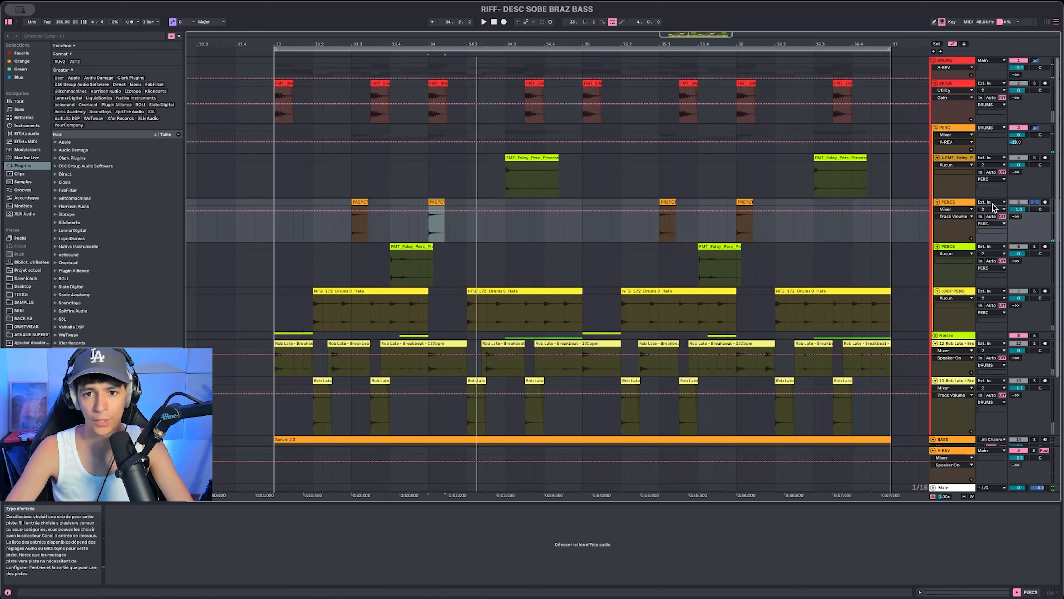
Step: Audition in solo the foley clip on the green PERCS track and the hats on the LOOP PERC track
{"action": "left_click", "coordinate": [1034, 246]}
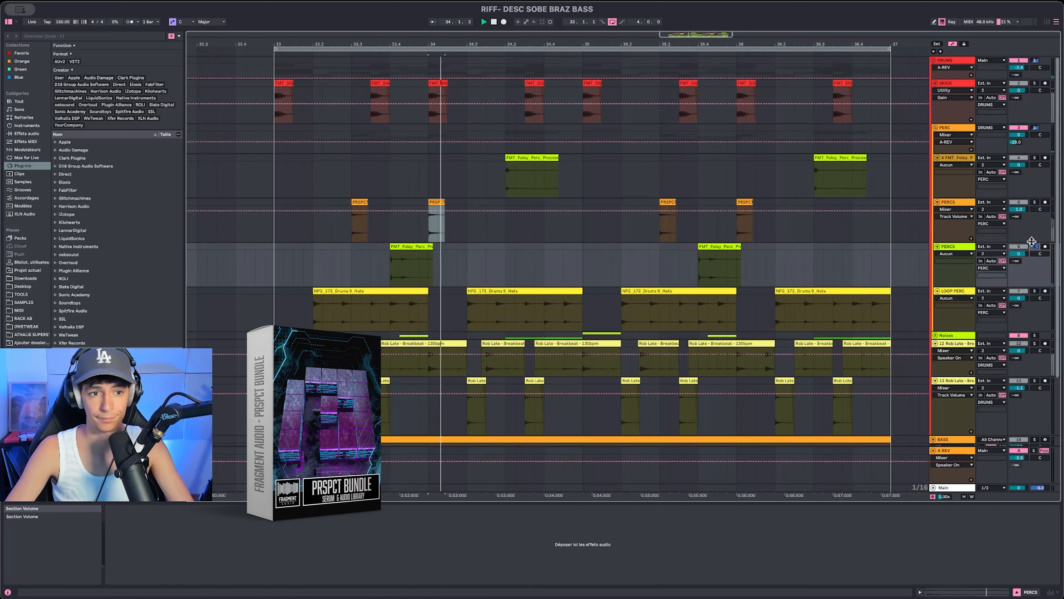
{"action": "left_click", "coordinate": [411, 262]}
{"action": "key", "text": "space"}
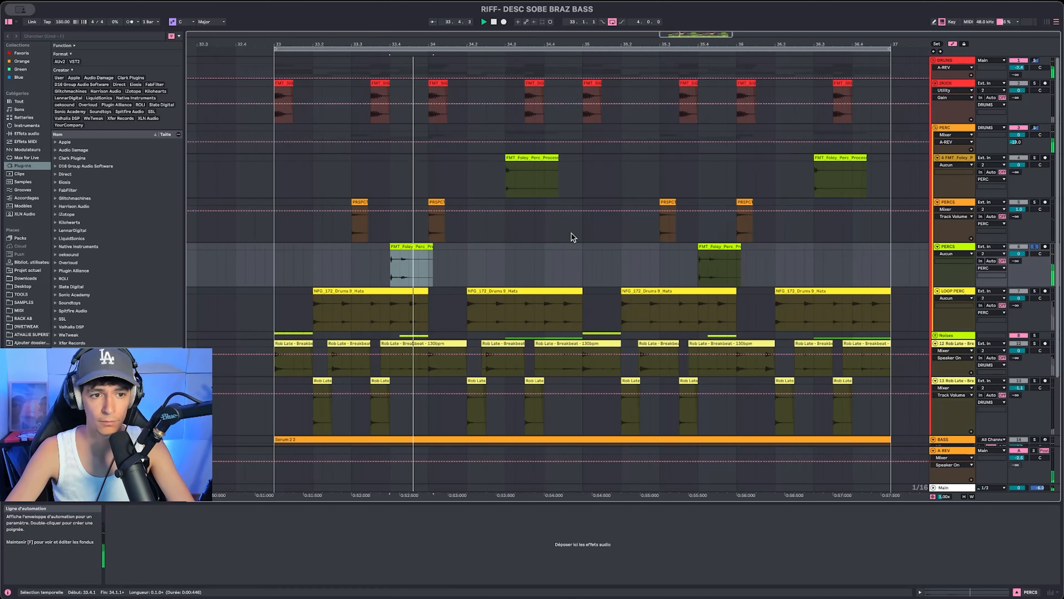
{"action": "left_click", "coordinate": [1032, 291]}
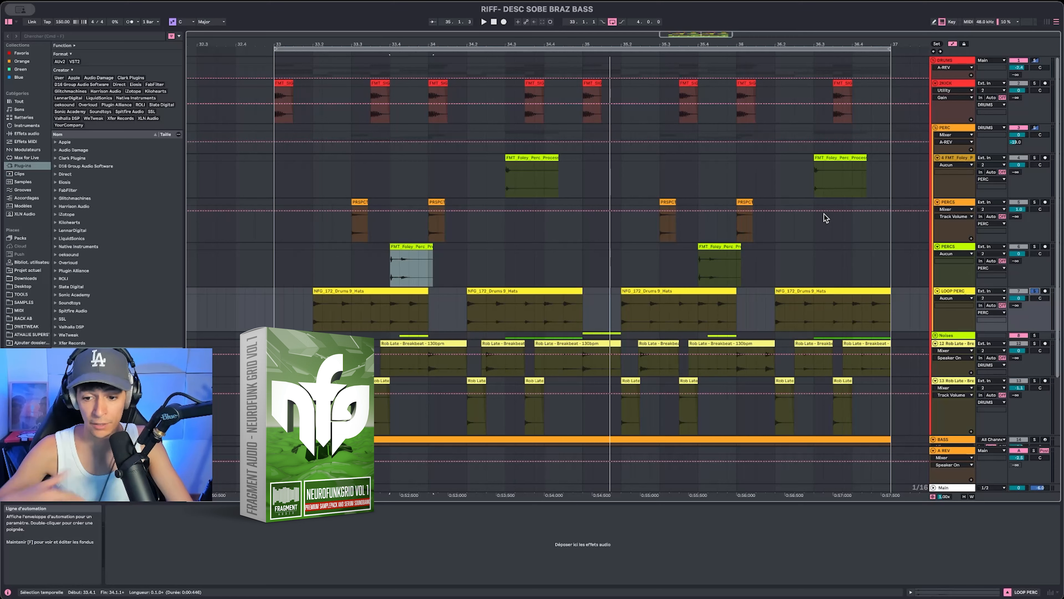
Step: Solo the Noises group, unfold its tracks and play them to hear the panned noise samples
{"action": "left_click", "coordinate": [1035, 336]}
{"action": "left_click", "coordinate": [934, 336]}
{"action": "left_click", "coordinate": [947, 336]}
{"action": "scroll", "coordinate": [960, 327], "scroll_direction": "down", "scroll_amount": 2}
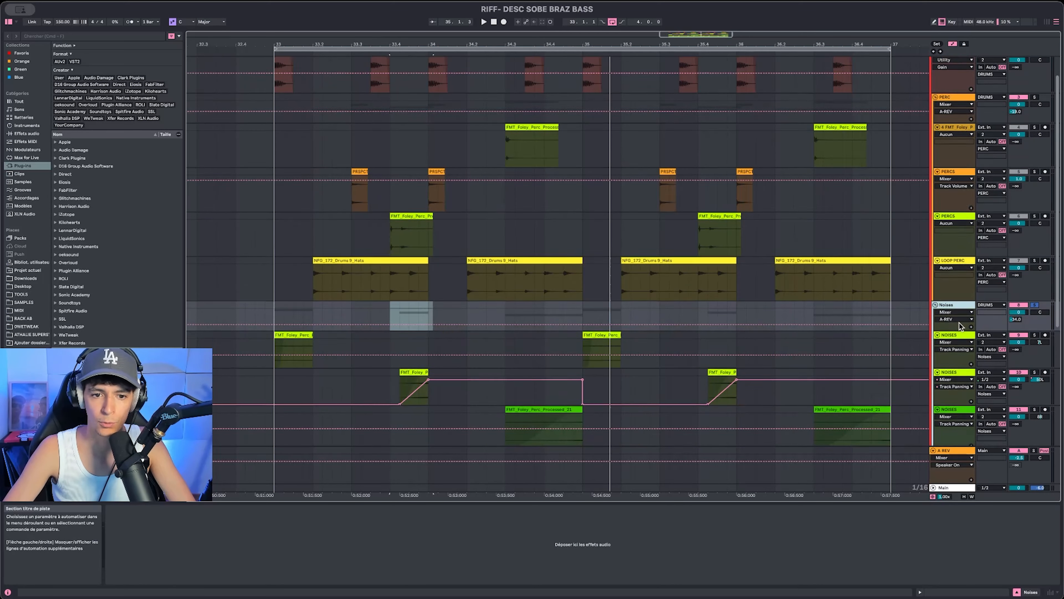
{"action": "scroll", "coordinate": [960, 327], "scroll_direction": "down", "scroll_amount": 2}
{"action": "key", "text": "space"}
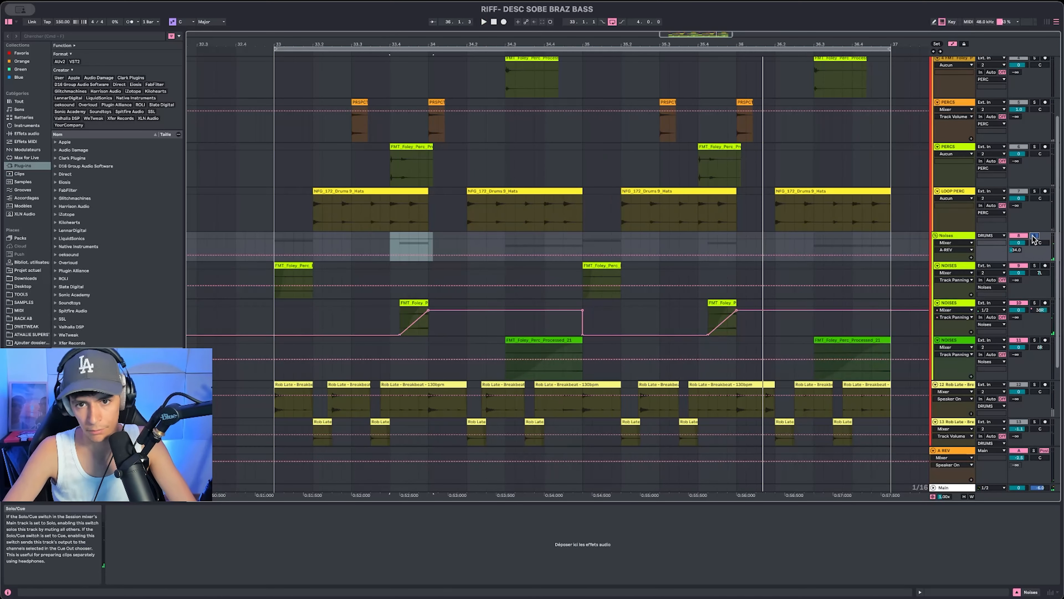
{"action": "scroll", "coordinate": [731, 322], "scroll_direction": "down", "scroll_amount": 1}
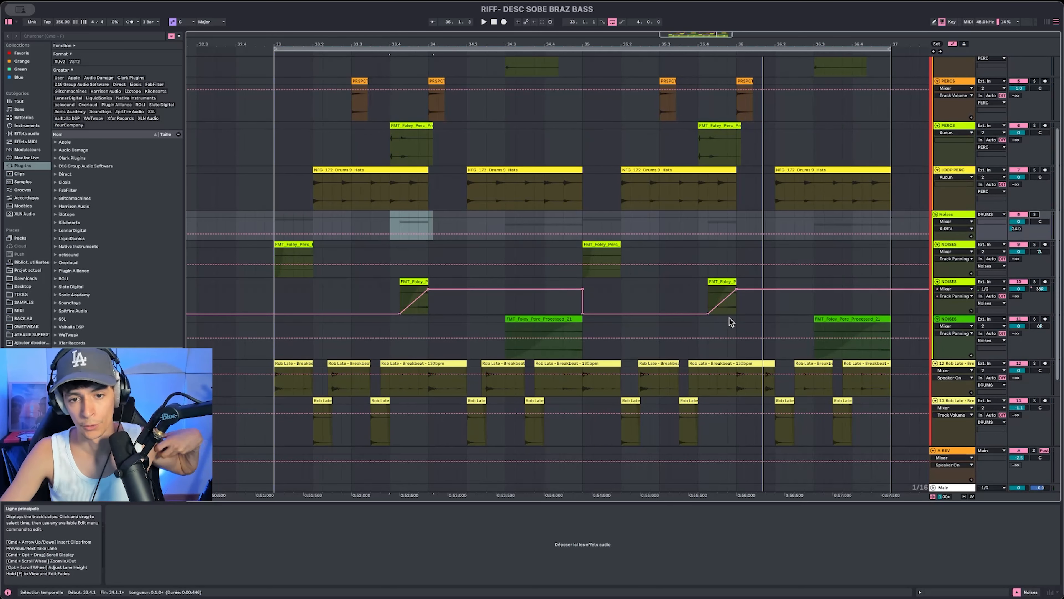
Step: Inspect the devices on the two breakbeat tracks and audition both tracks together in solo
{"action": "left_click", "coordinate": [964, 364]}
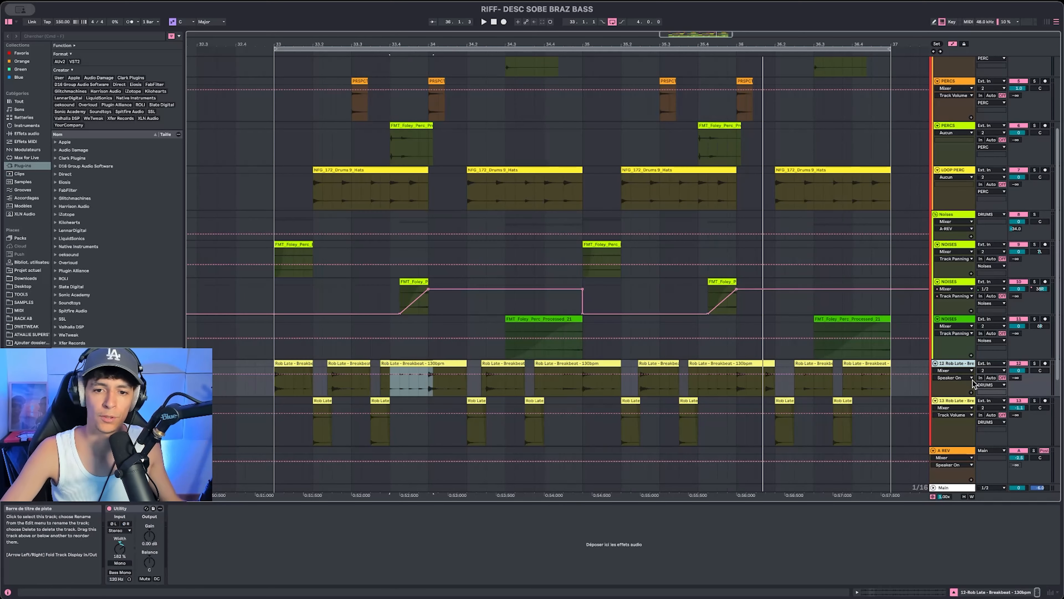
{"action": "left_click", "coordinate": [960, 400]}
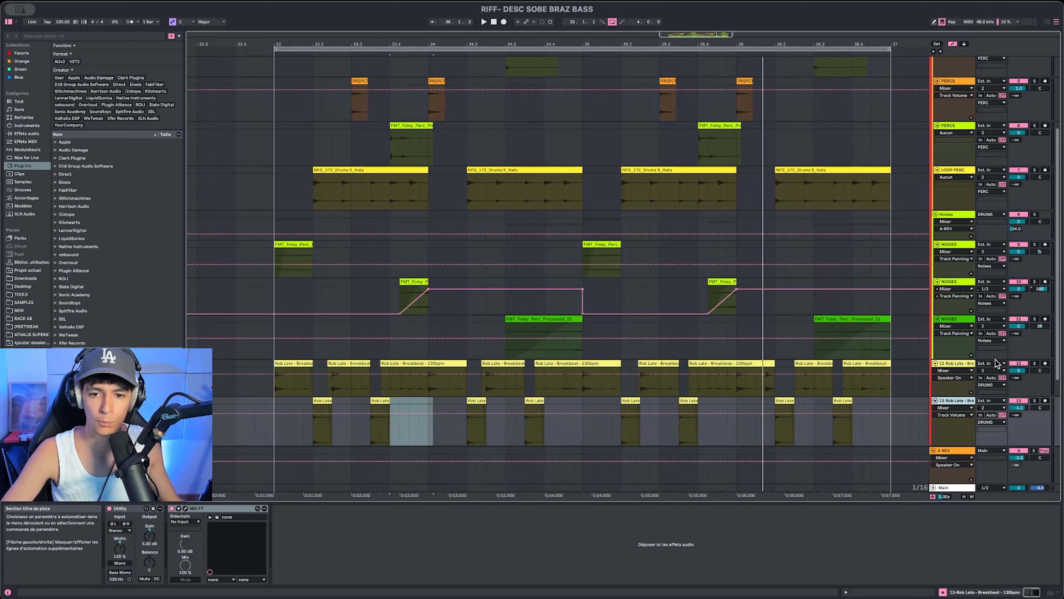
{"action": "left_click", "coordinate": [1034, 364]}
{"action": "left_click", "coordinate": [1034, 401]}
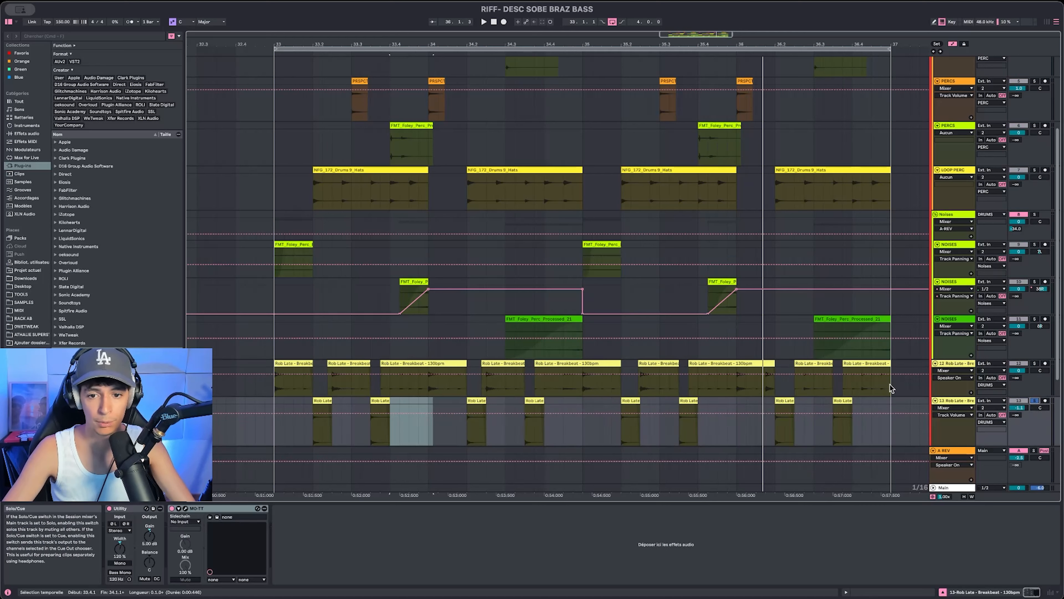
{"action": "left_click", "coordinate": [1035, 363], "text": "super"}
{"action": "key", "text": "space"}
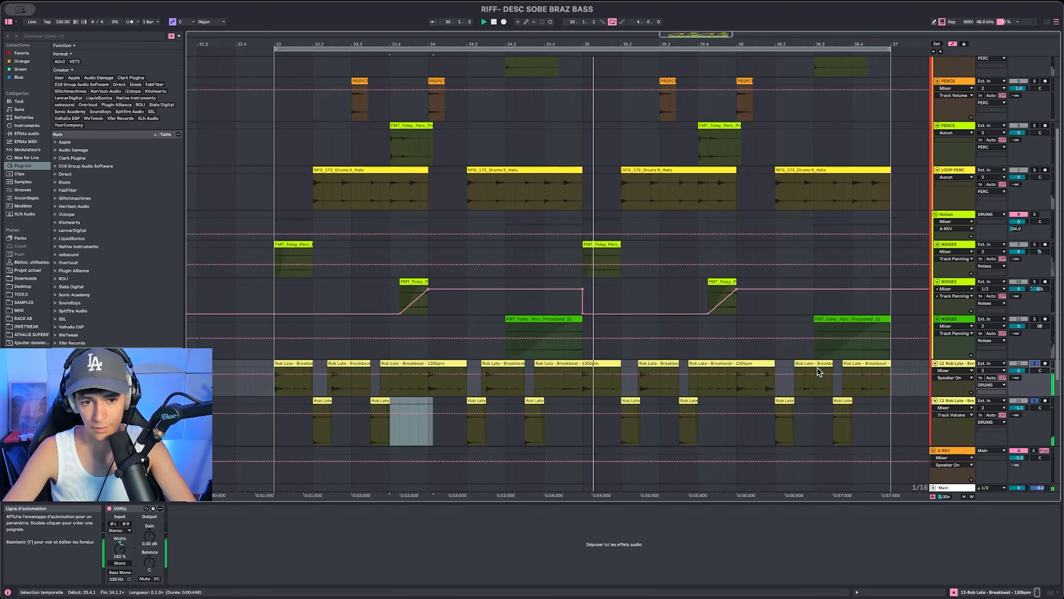
{"action": "left_click", "coordinate": [1034, 364]}
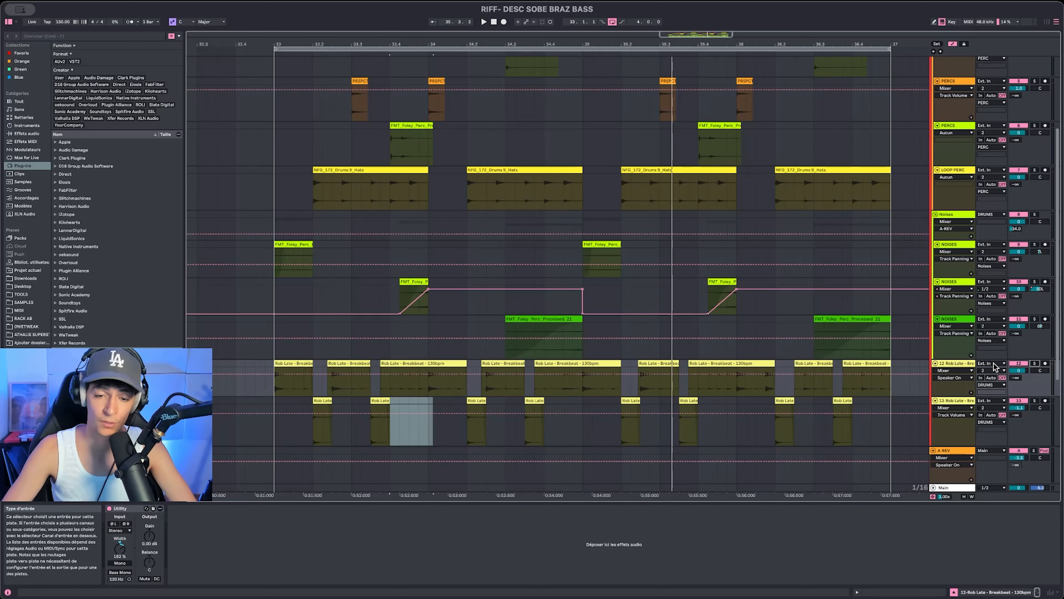
Step: Solo both breakbeat tracks again, replay the layered breaks and release the solo
{"action": "scroll", "coordinate": [789, 357], "scroll_direction": "down", "scroll_amount": 5}
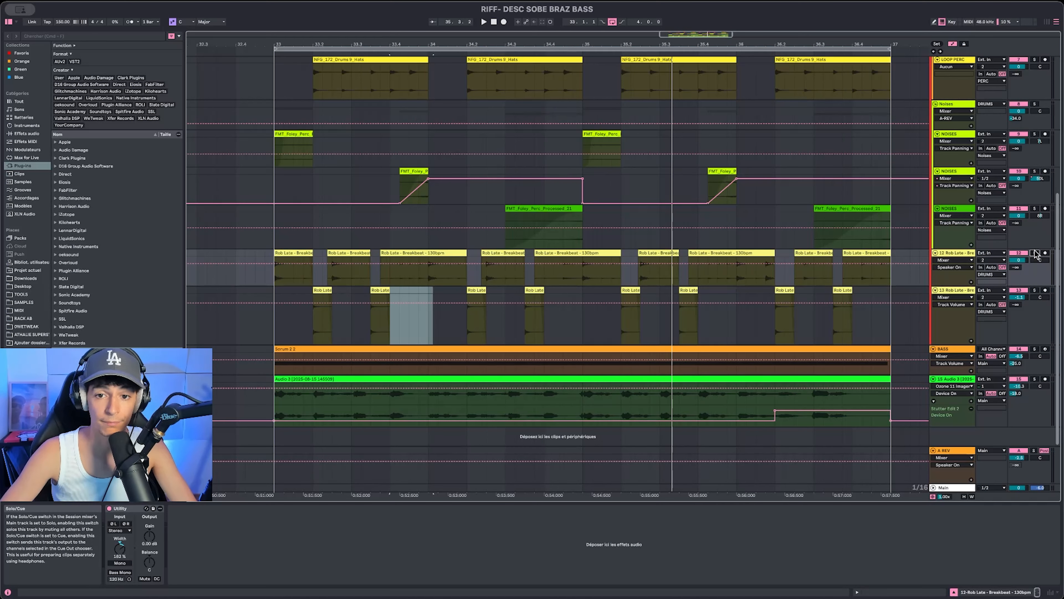
{"action": "left_click", "coordinate": [1035, 291], "text": "super"}
{"action": "key", "text": "space"}
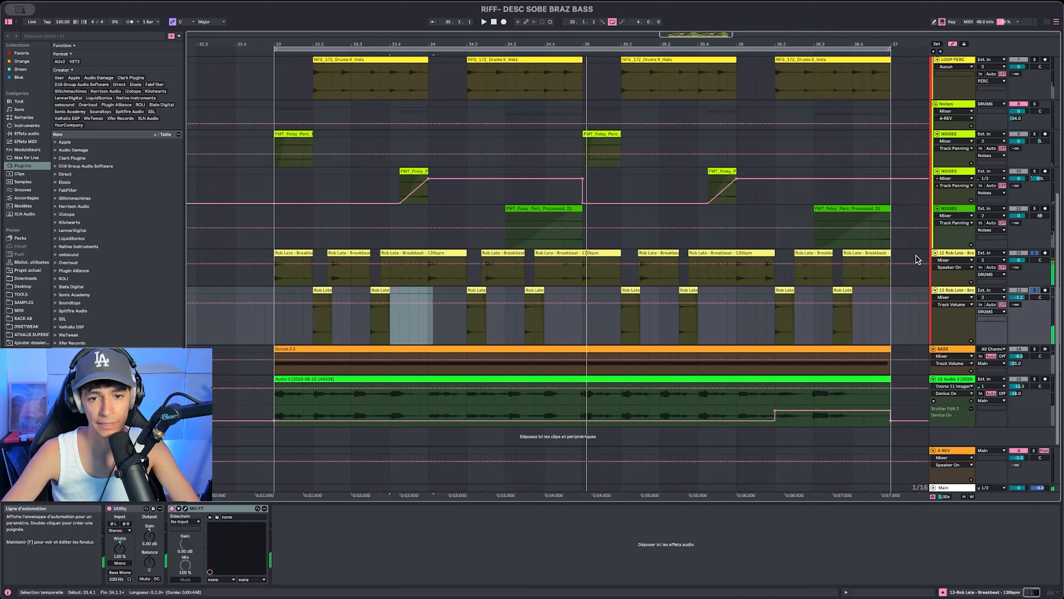
{"action": "key", "text": "space"}
{"action": "key", "text": "space"}
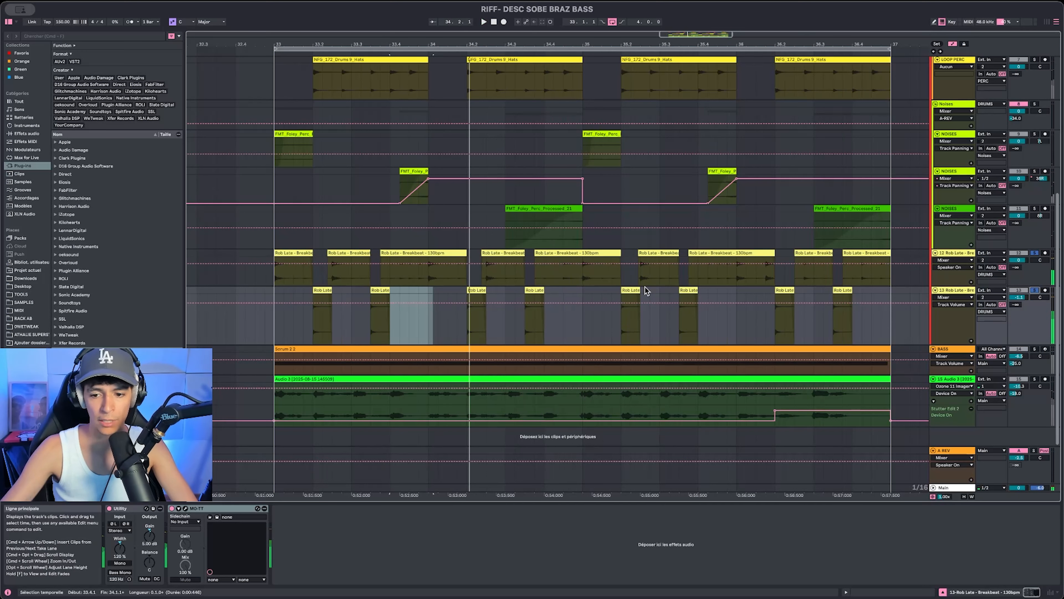
{"action": "key", "text": "space"}
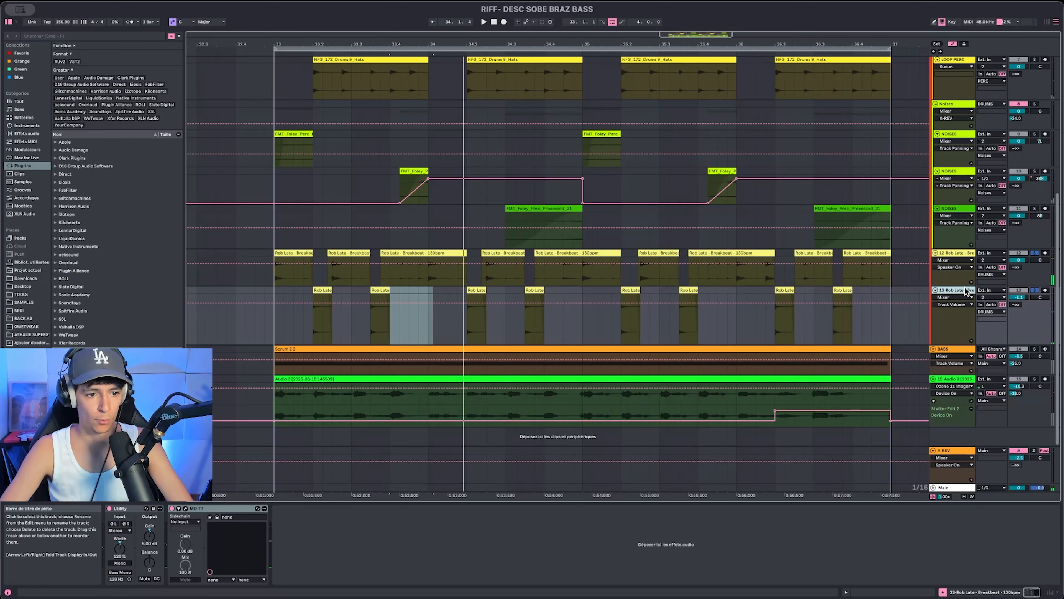
{"action": "left_click", "coordinate": [1035, 290]}
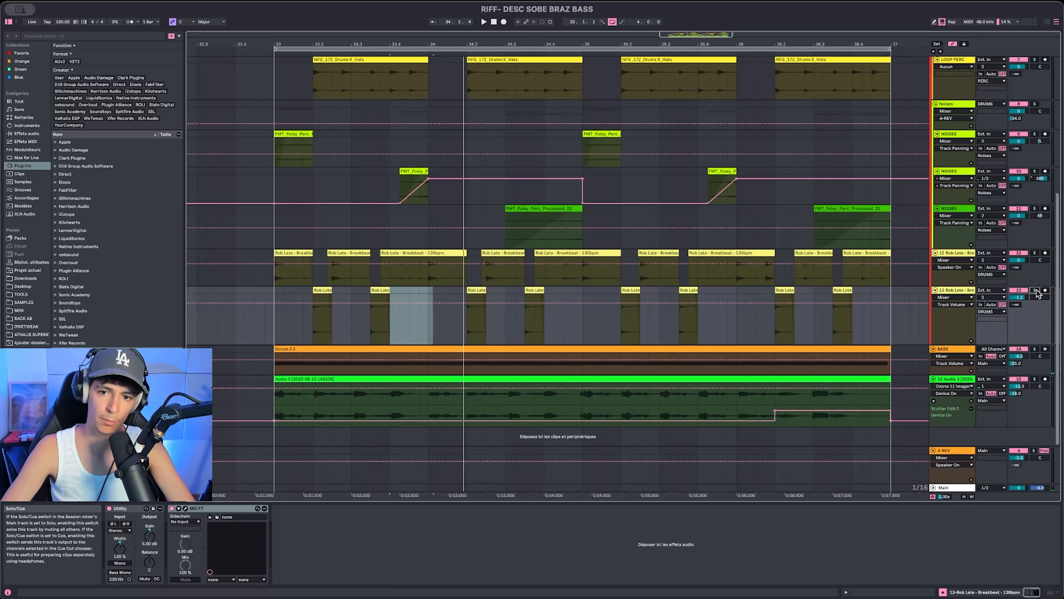
Step: Play the second breakbeat track in solo and bypass its MO-TT and Utility devices to compare the sound
{"action": "key", "text": "space"}
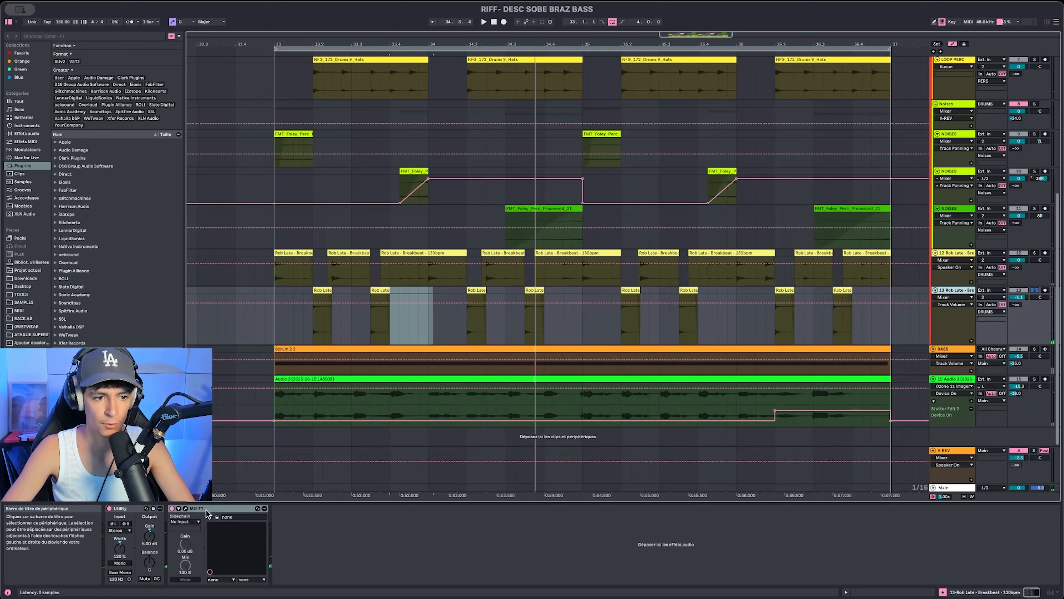
{"action": "left_click", "coordinate": [172, 509]}
{"action": "left_click", "coordinate": [109, 508]}
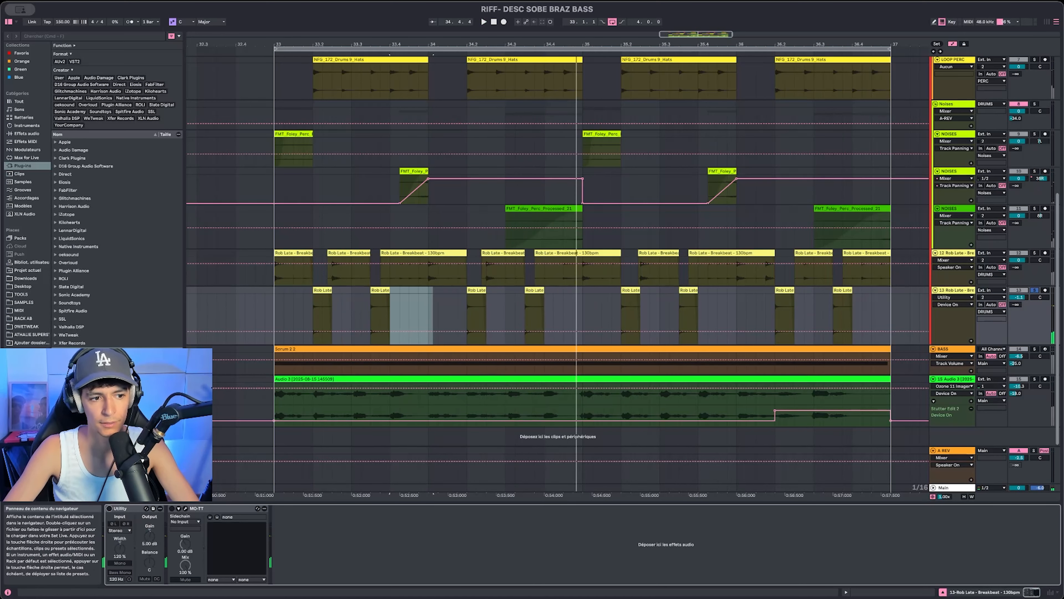
{"action": "key", "text": "space"}
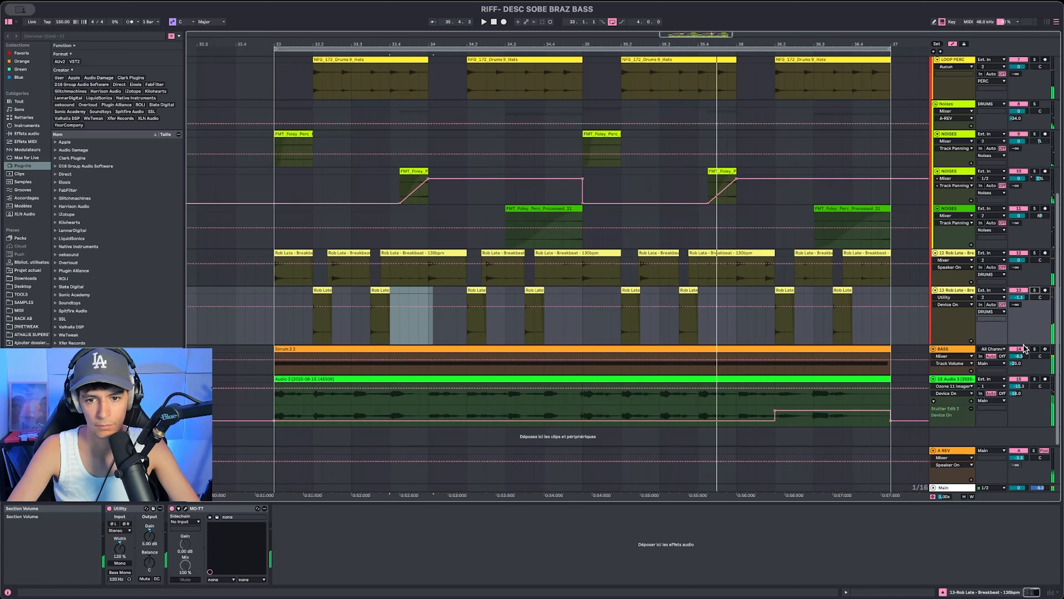
Step: Solo the BASS track, open its Serum 2 instrument and play the bass patch
{"action": "left_click", "coordinate": [962, 350]}
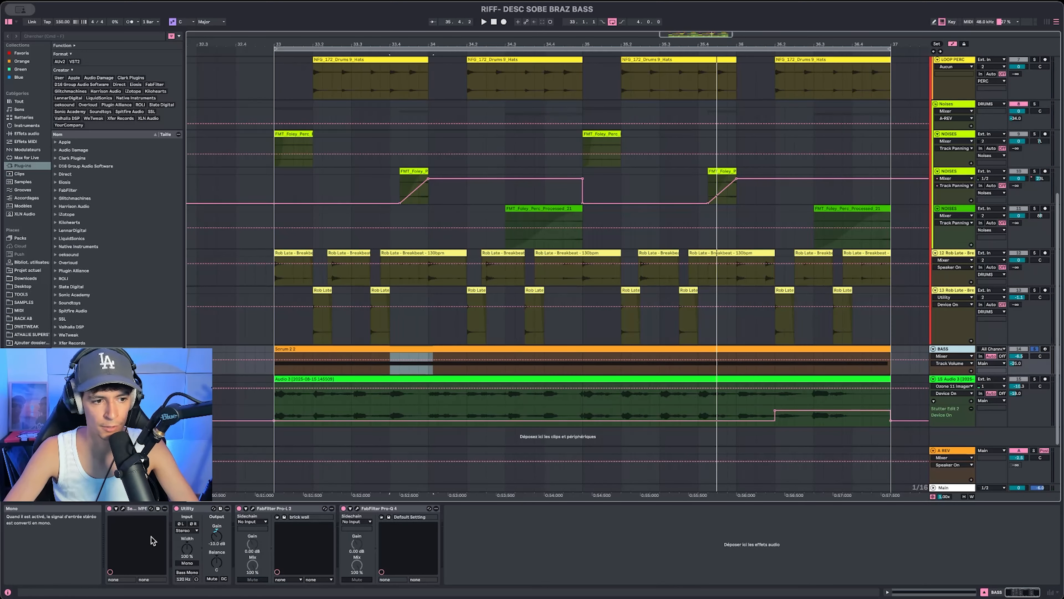
{"action": "left_click", "coordinate": [122, 508]}
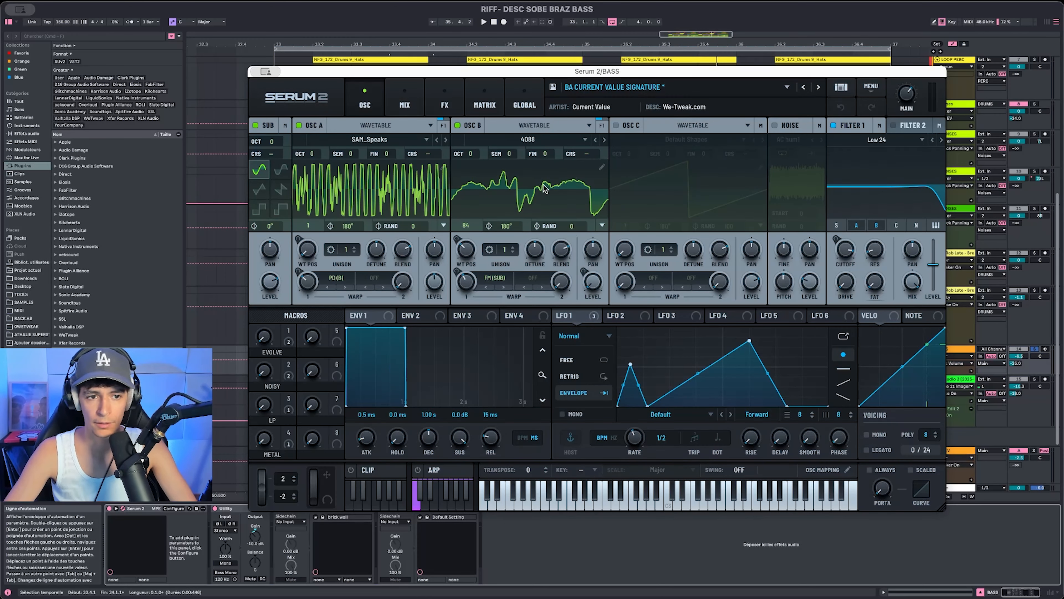
{"action": "key", "text": "space"}
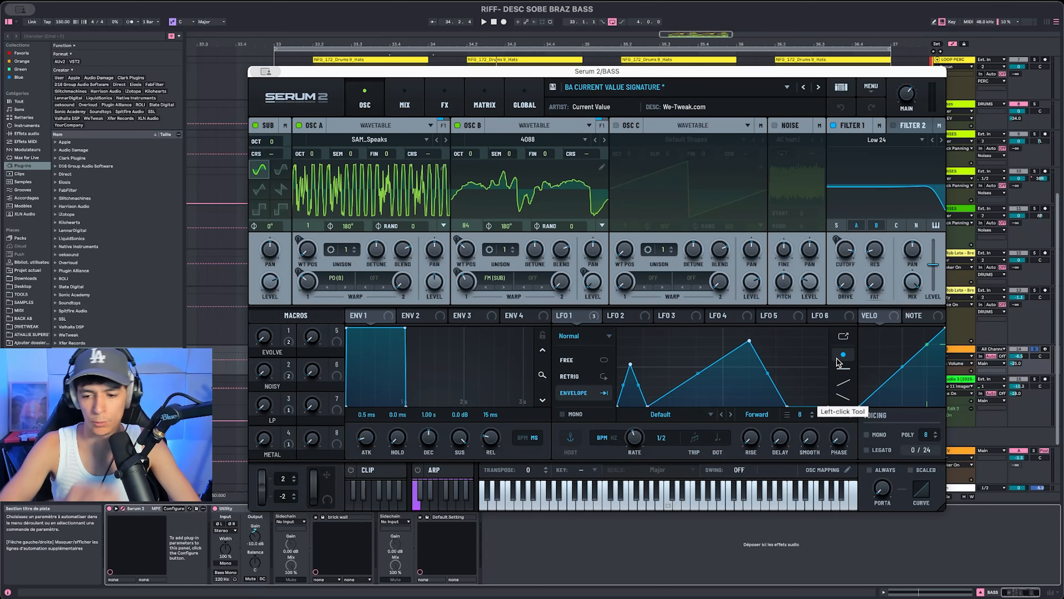
{"action": "key", "text": "space"}
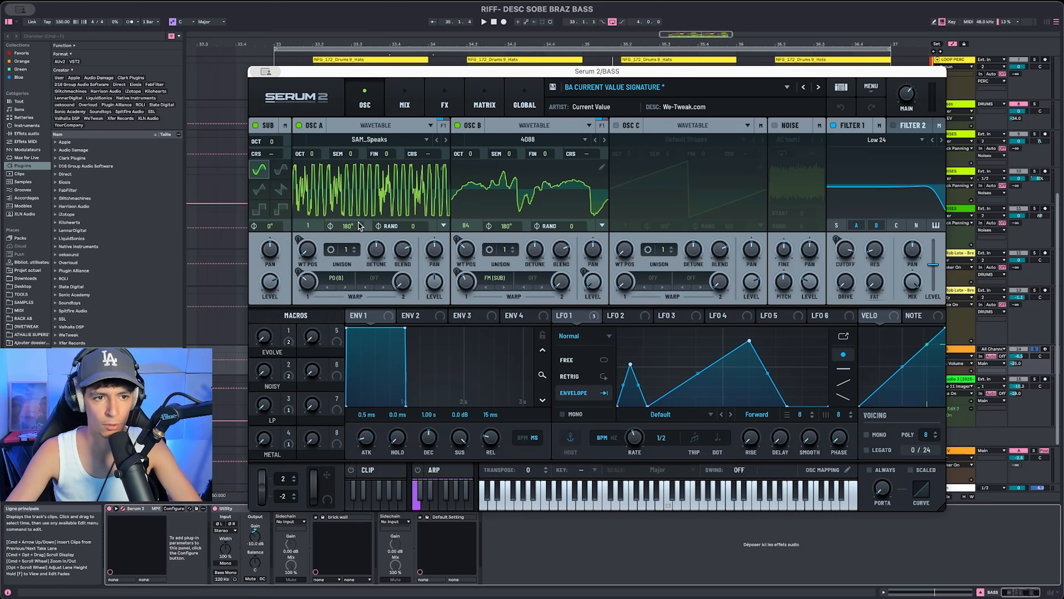
Step: Play the bass patch while moving oscillator A's wavetable position to 4 in Serum 2
{"action": "key", "text": "space"}
{"action": "mouse_move", "coordinate": [308, 251]}
{"action": "left_mouse_down"}
{"action": "mouse_move", "coordinate": [312, 240]}
{"action": "mouse_move", "coordinate": [311, 250]}
{"action": "left_mouse_up"}
{"action": "key", "text": "space"}
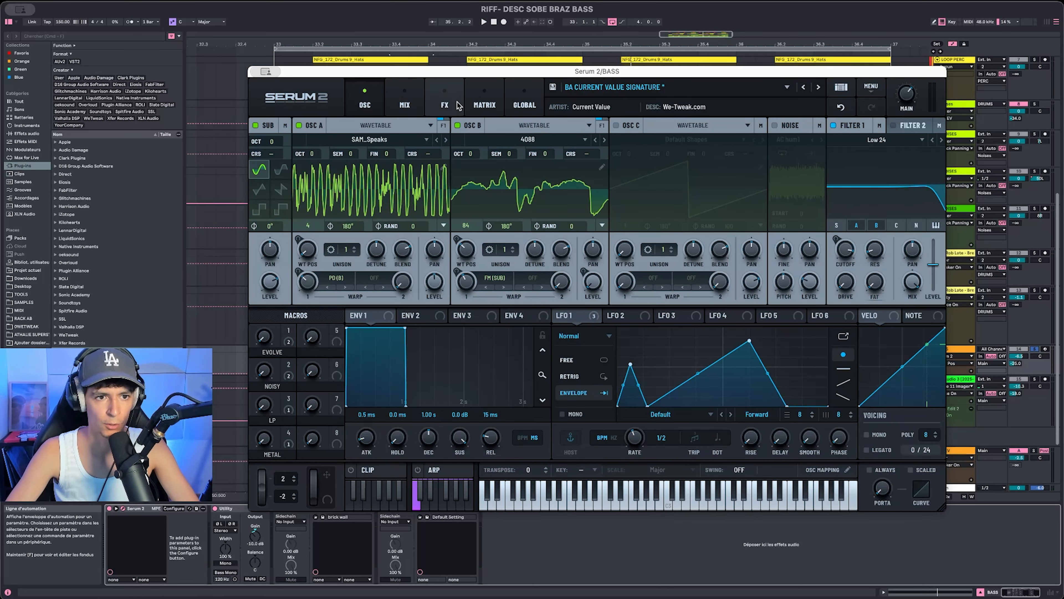
Step: Examine the distortion, reverb and equalizer in the bass patch's effects rack while playing the bass
{"action": "left_click", "coordinate": [444, 104]}
{"action": "key", "text": "space"}
{"action": "left_click_drag", "start_coordinate": [895, 210], "coordinate": [902, 147]}
{"action": "key", "text": "space"}
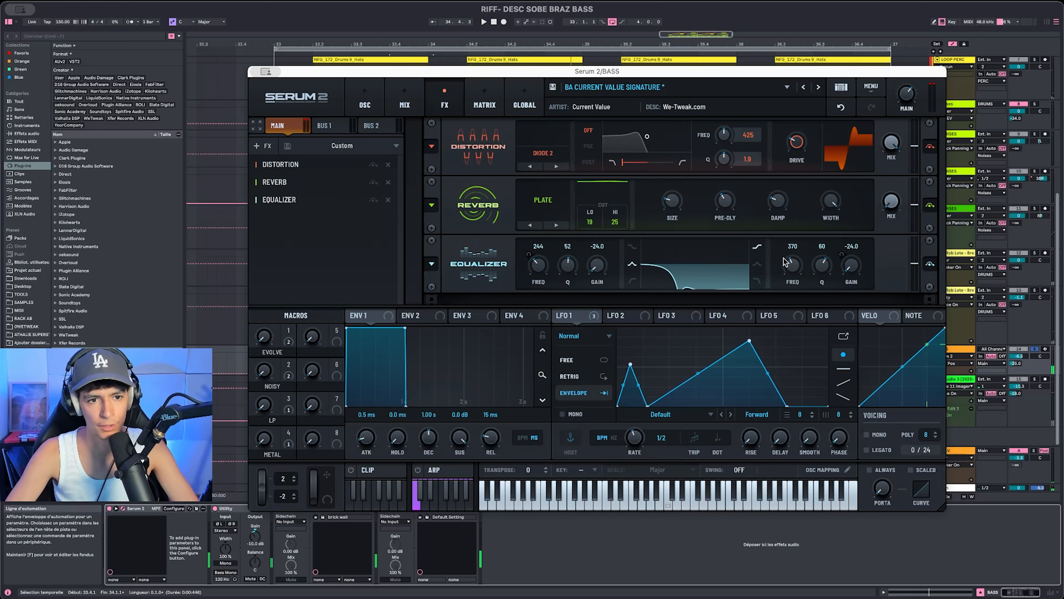
{"action": "key", "text": "space"}
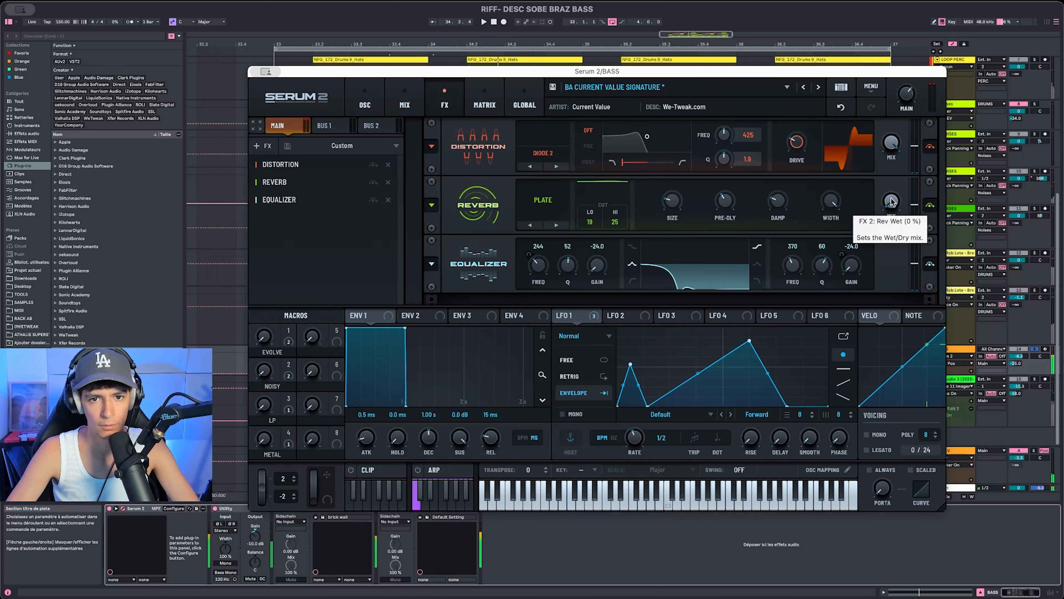
{"action": "mouse_move", "coordinate": [901, 140]}
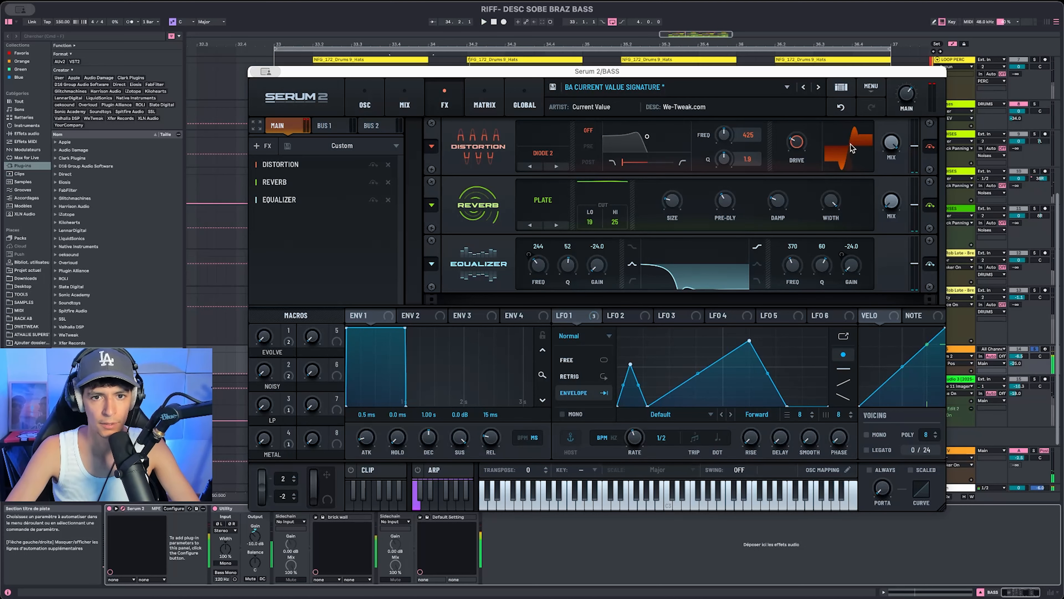
{"action": "mouse_move", "coordinate": [807, 146]}
{"action": "left_mouse_down"}
{"action": "mouse_move", "coordinate": [813, 114]}
{"action": "mouse_move", "coordinate": [809, 146]}
{"action": "left_mouse_up"}
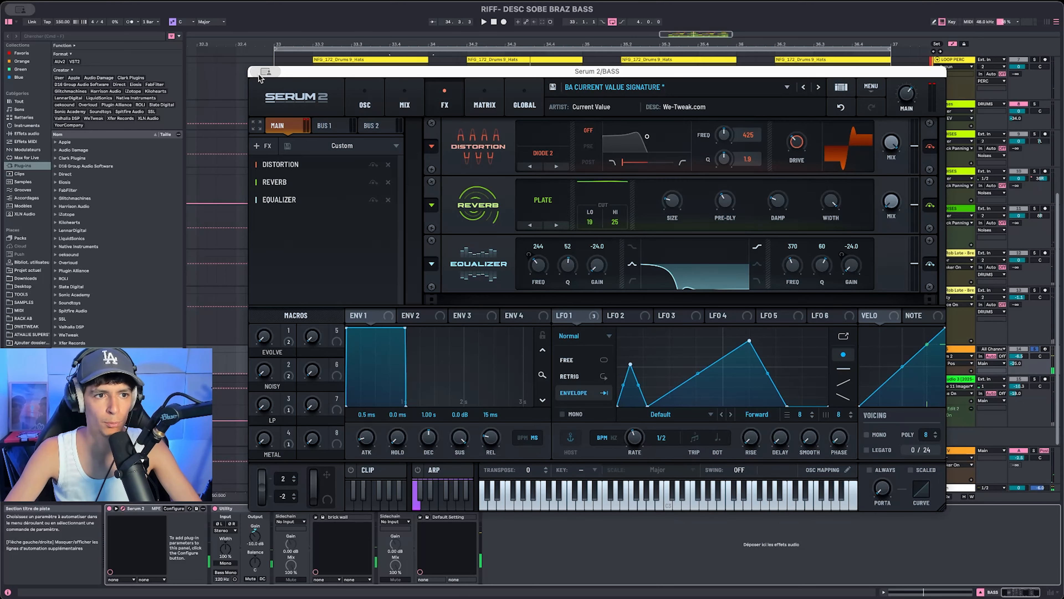
Step: Close Serum 2, switch the solo from BASS to the Audio 3 track and turn off that track's effect devices
{"action": "left_click", "coordinate": [261, 90]}
{"action": "left_click", "coordinate": [1035, 349]}
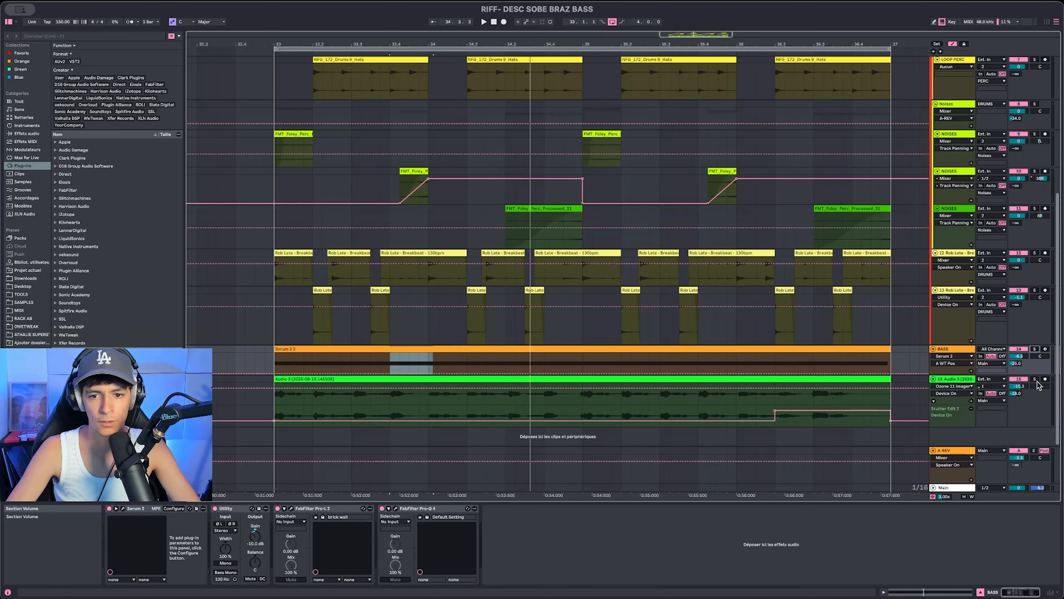
{"action": "left_click", "coordinate": [1034, 379]}
{"action": "left_click", "coordinate": [547, 509]}
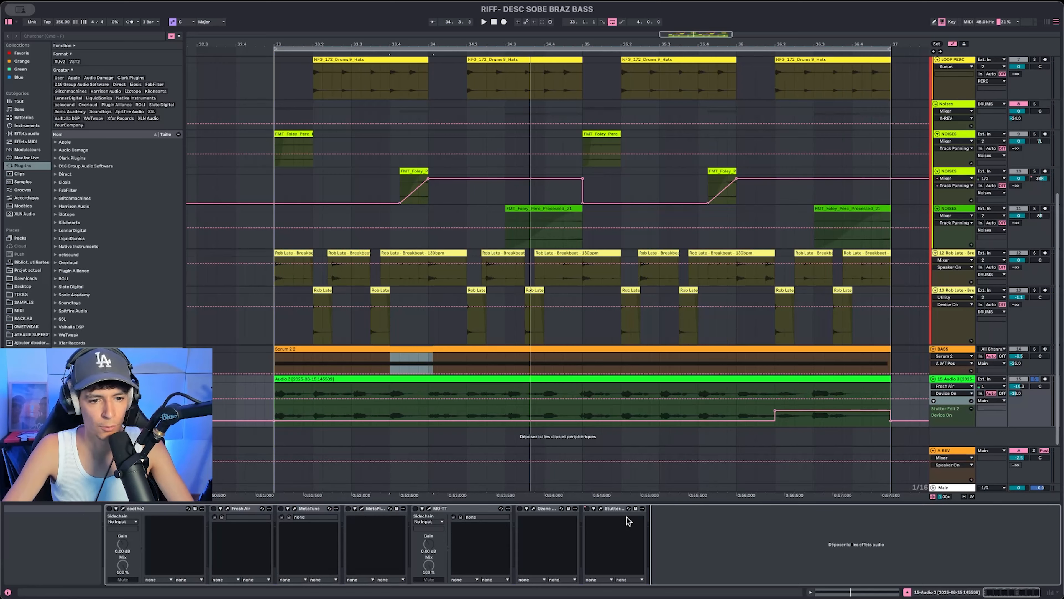
Step: Inspect Stutter Edit 2 on the Audio 3 track and its Device On automation over the last bar
{"action": "left_click", "coordinate": [601, 508]}
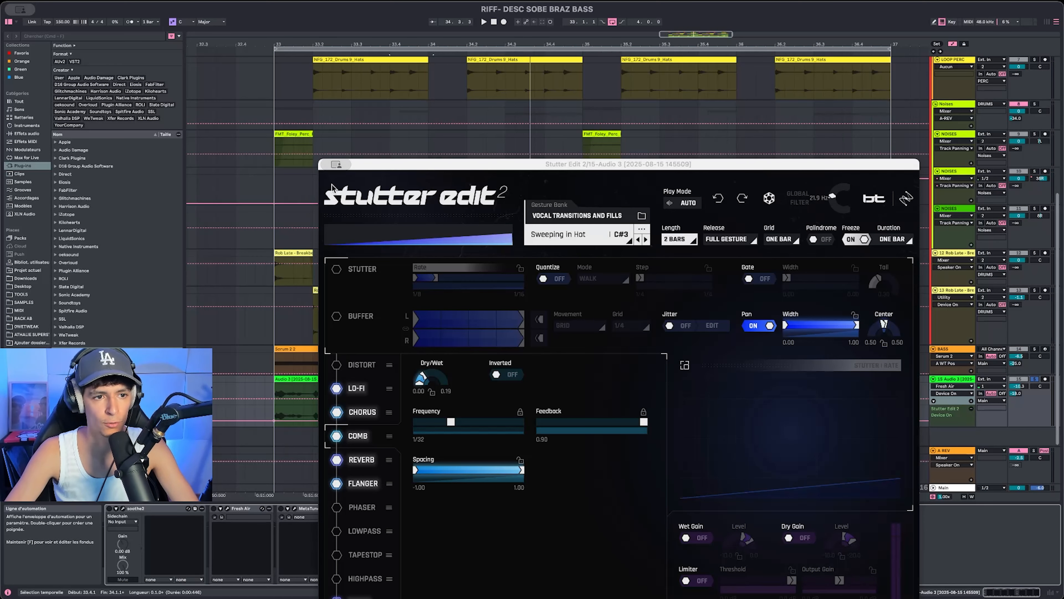
{"action": "key", "text": "alt+super+p"}
{"action": "left_click_drag", "start_coordinate": [787, 423], "coordinate": [885, 425]}
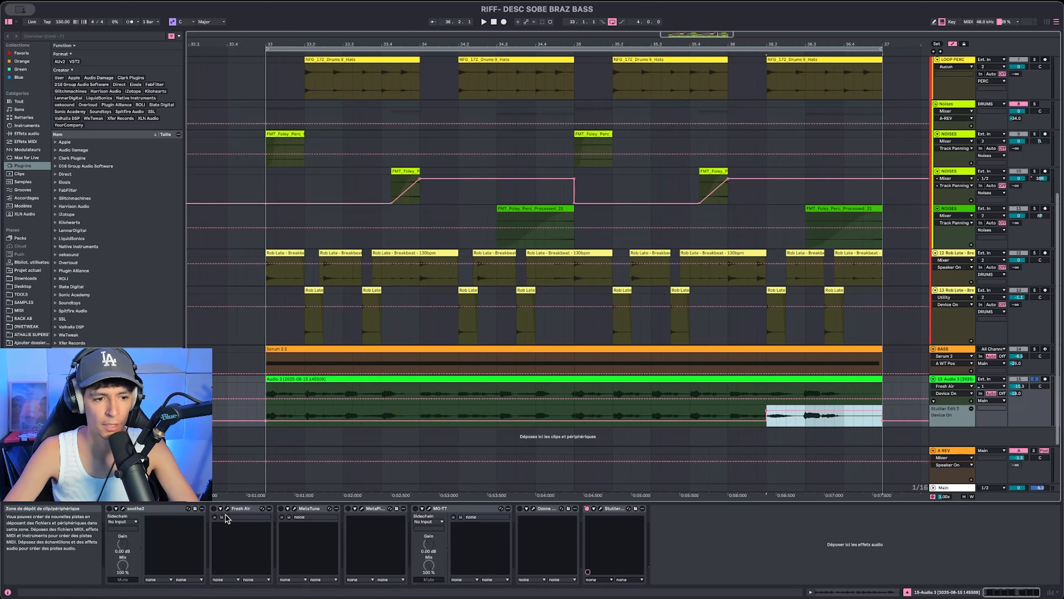
Step: Play the Audio 3 clip from its start with the effect devices bypassed
{"action": "left_click", "coordinate": [281, 381]}
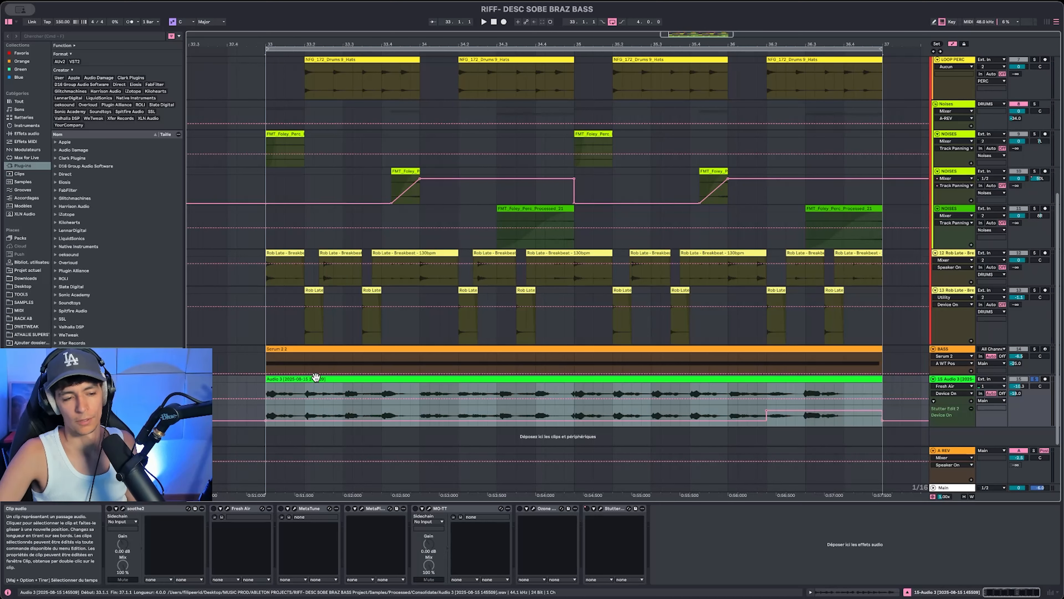
{"action": "key", "text": "space"}
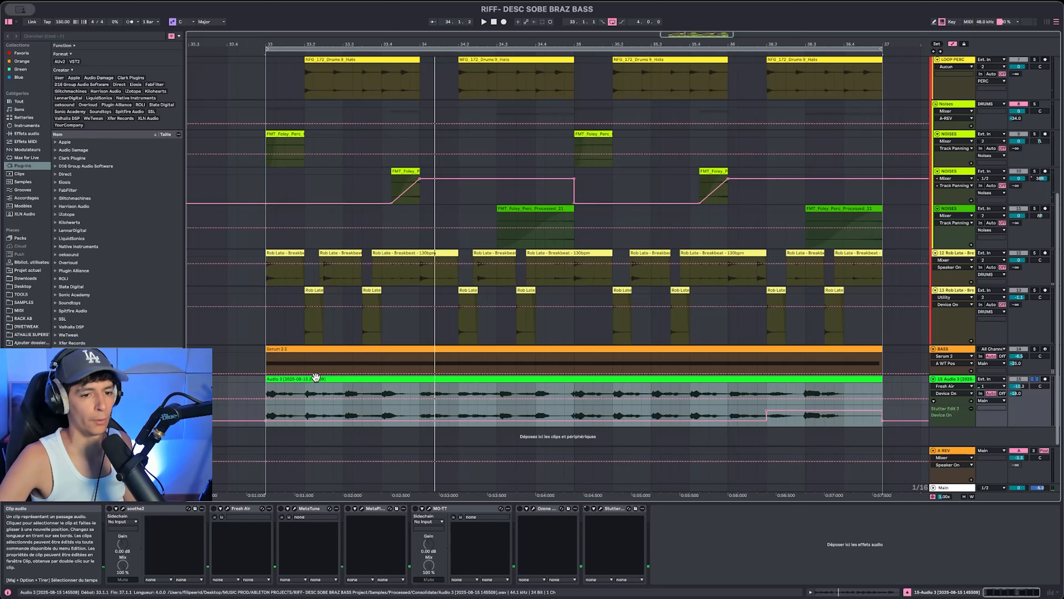
{"action": "key", "text": "space"}
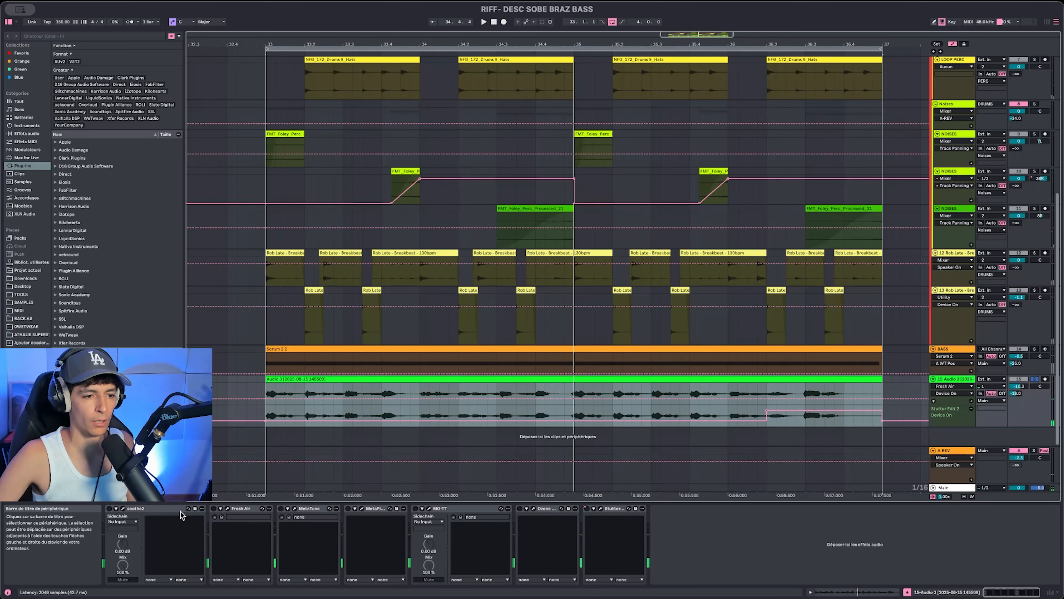
Step: Turn on soothe2 and Fresh Air on the Audio 3 track, inspect their settings and play the processed clip
{"action": "left_click", "coordinate": [146, 525]}
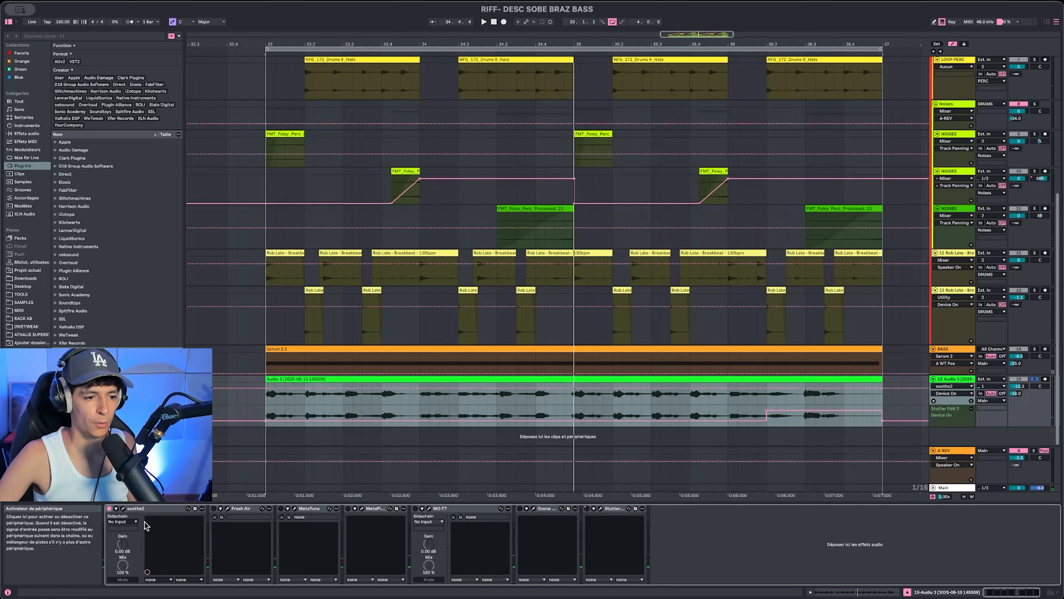
{"action": "left_click", "coordinate": [123, 509]}
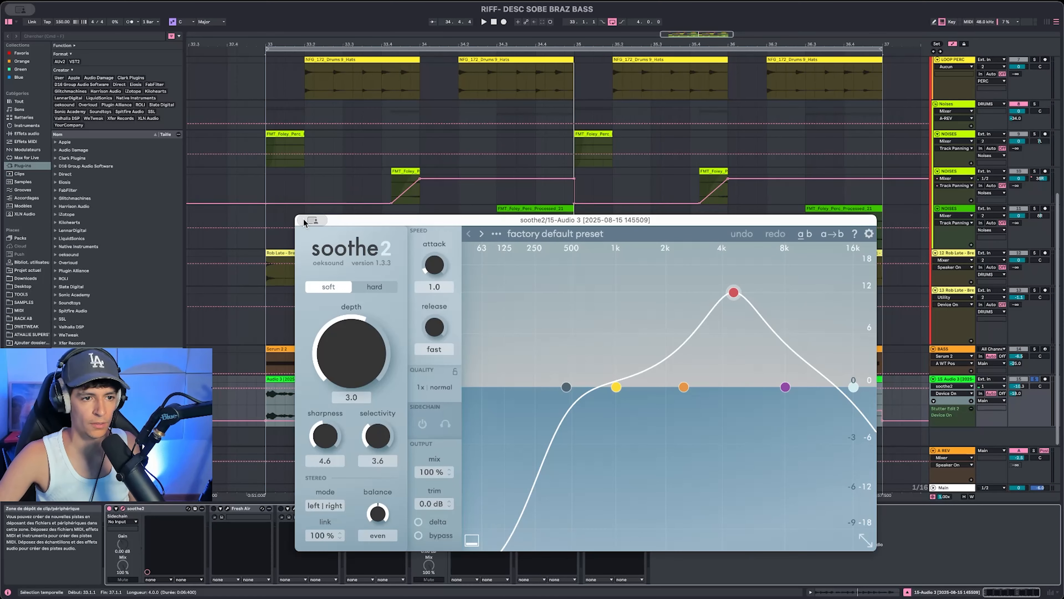
{"action": "left_click", "coordinate": [302, 220]}
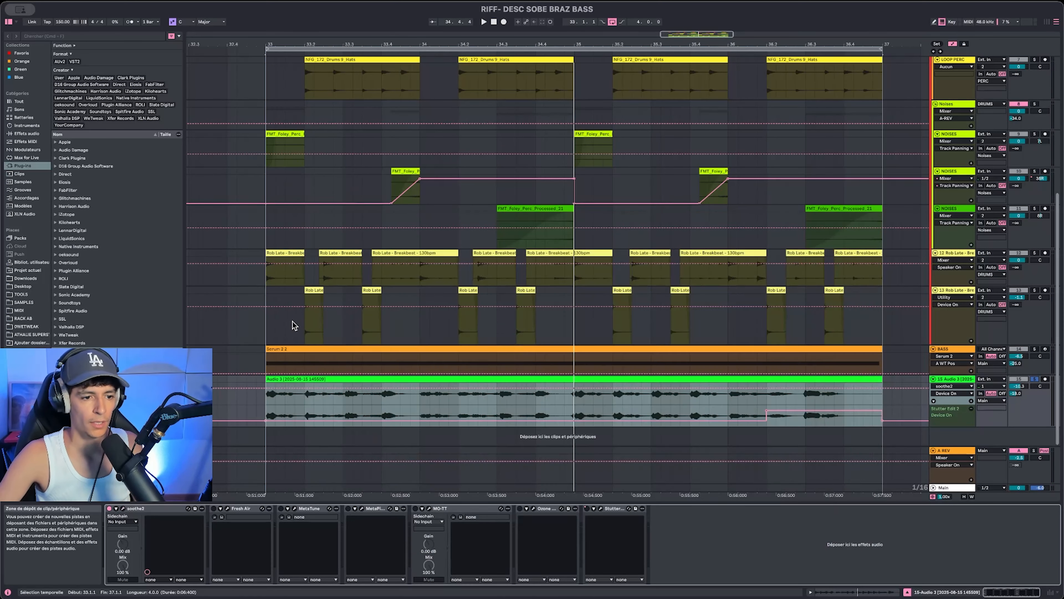
{"action": "left_click", "coordinate": [227, 508]}
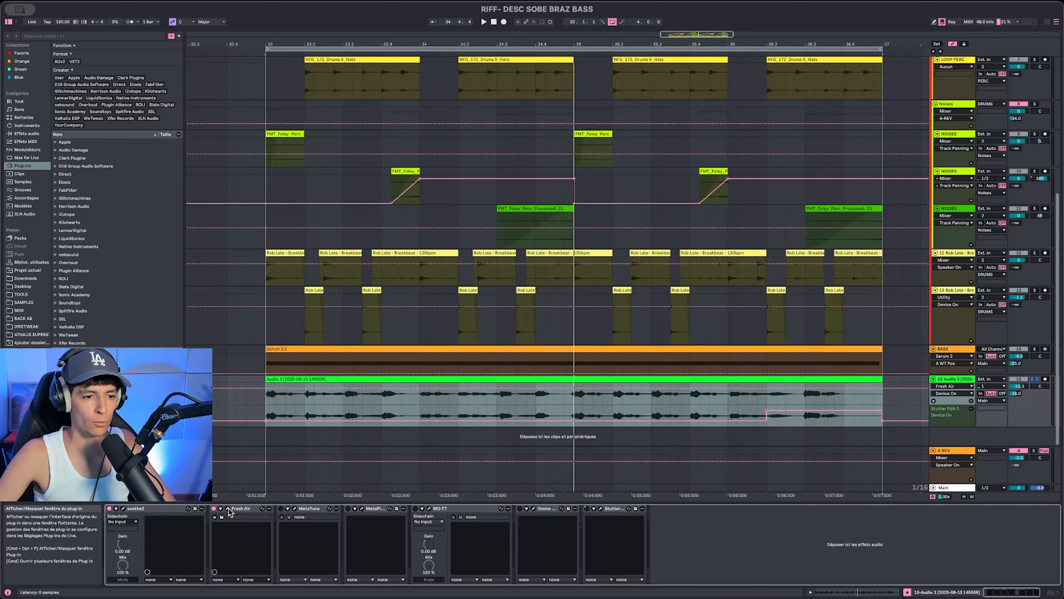
{"action": "key", "text": "space"}
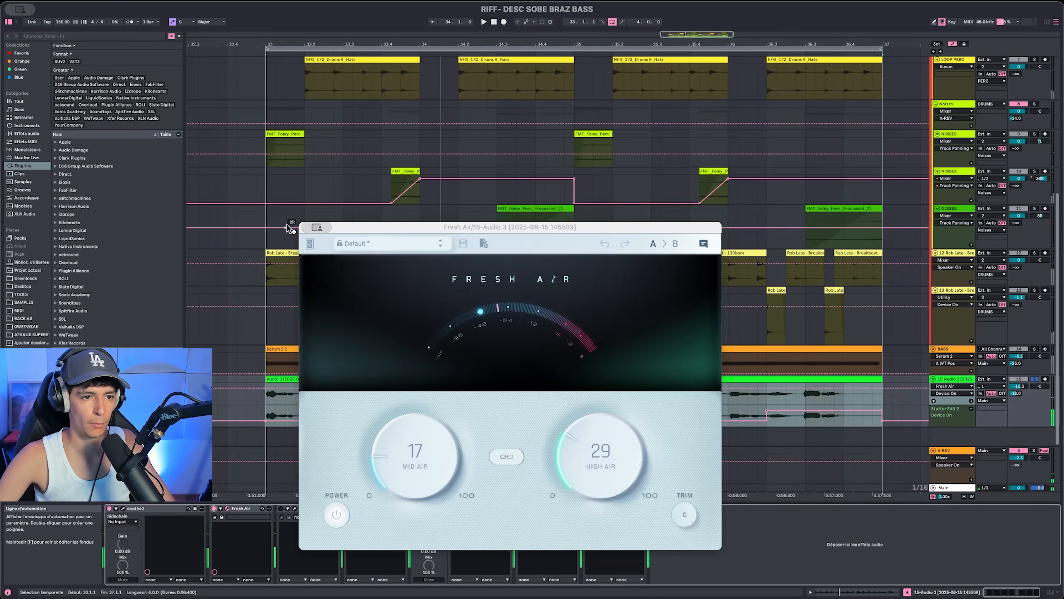
Step: Turn on MetaTune and MetaPitch on the Audio 3 track and arrange their windows side by side
{"action": "left_click", "coordinate": [303, 510]}
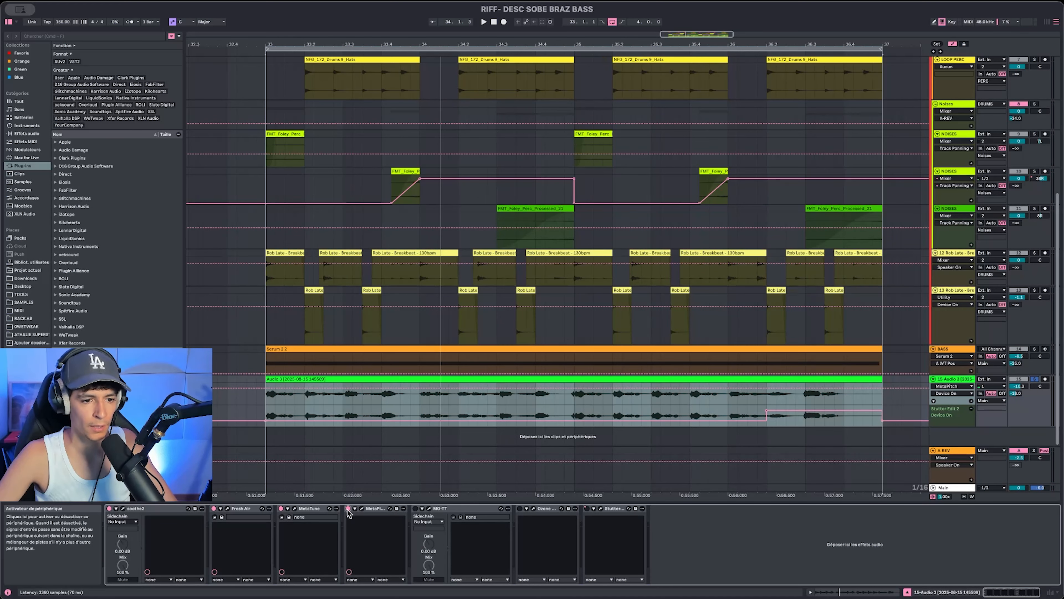
{"action": "left_click", "coordinate": [362, 508]}
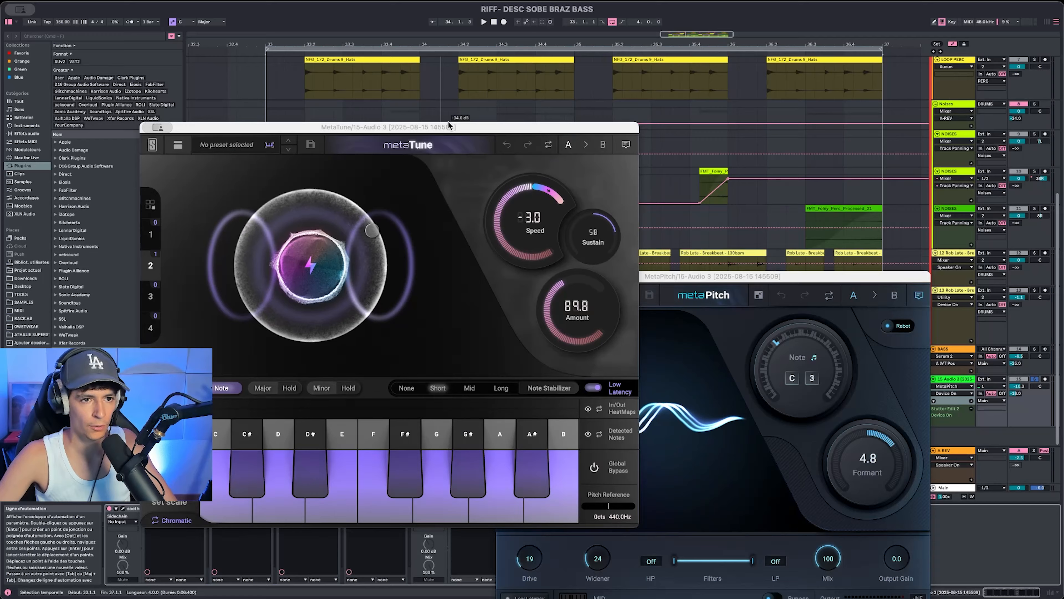
{"action": "left_click_drag", "start_coordinate": [482, 127], "coordinate": [374, 67]}
{"action": "left_click_drag", "start_coordinate": [593, 278], "coordinate": [709, 150]}
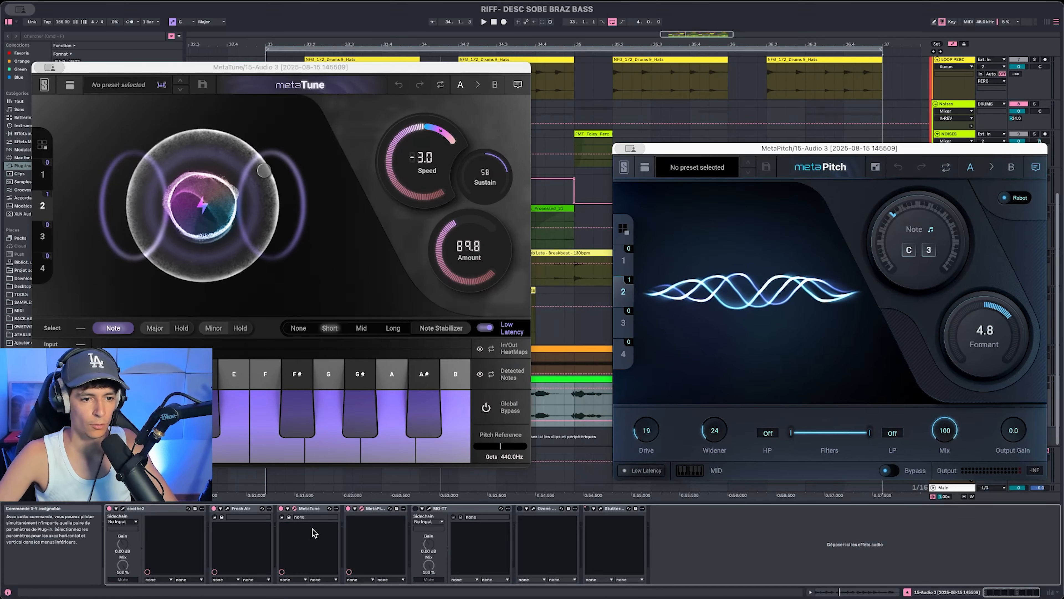
Step: Play the clip with MetaPitch bypassed and toggle MetaTune off and on to compare the sound
{"action": "key", "text": "space"}
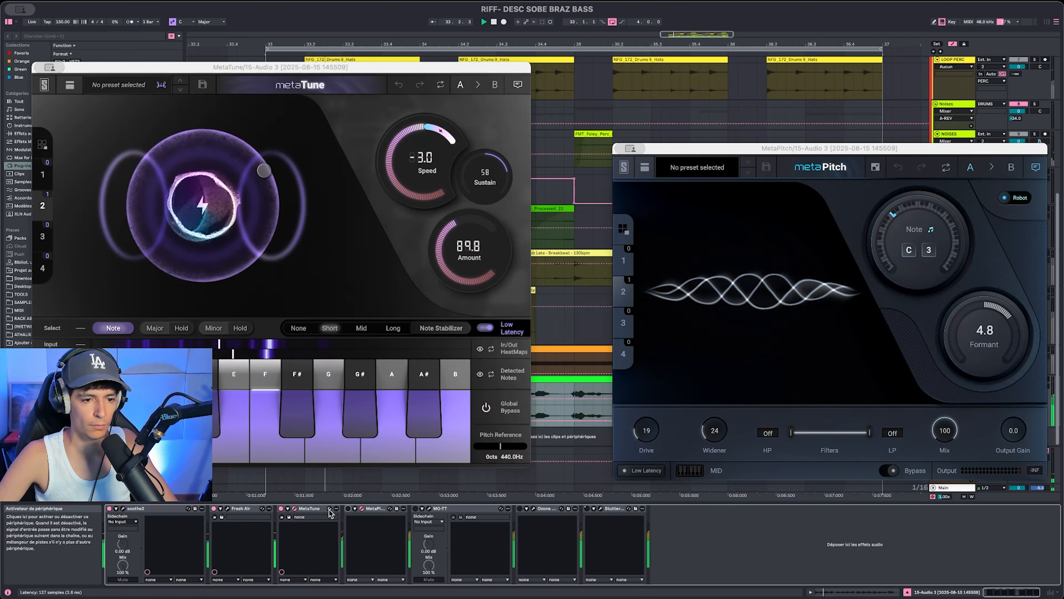
{"action": "left_click", "coordinate": [280, 508]}
{"action": "left_click", "coordinate": [280, 508]}
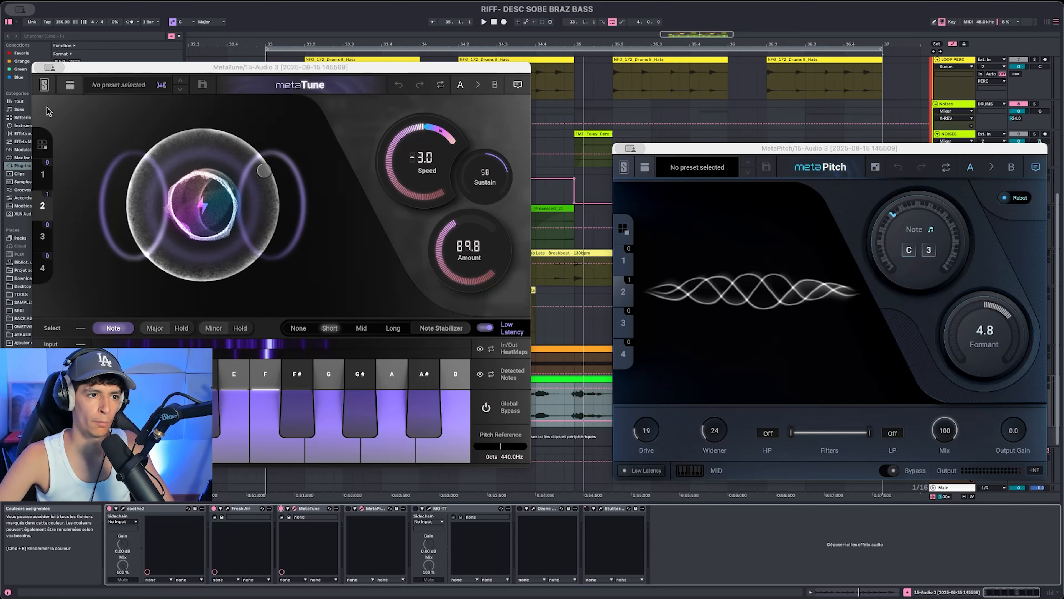
Step: Close the MetaTune window, turn MetaPitch back on and play the clip through it
{"action": "left_click", "coordinate": [40, 68]}
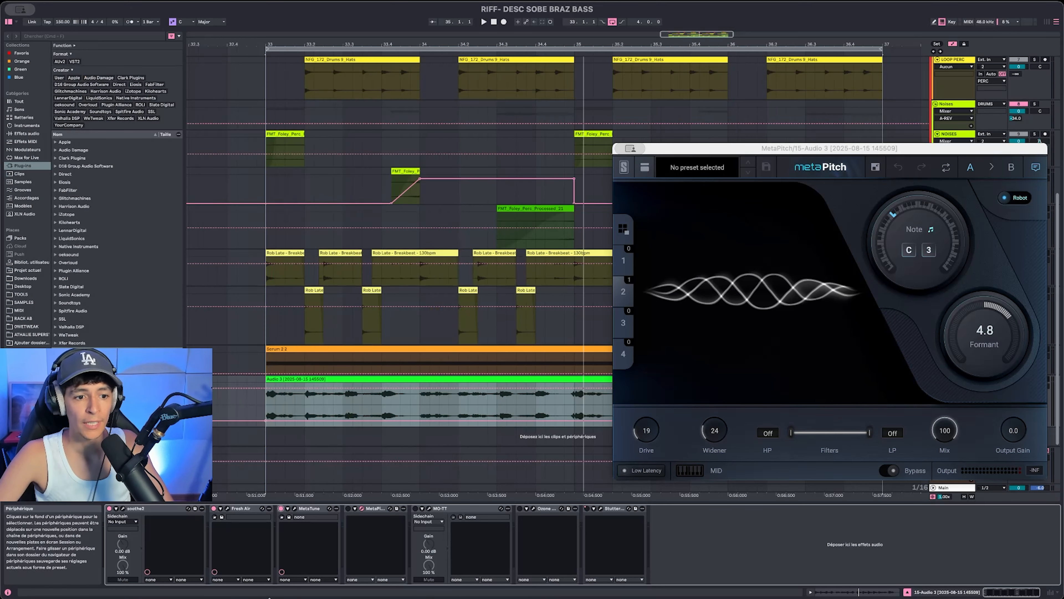
{"action": "left_click", "coordinate": [348, 509]}
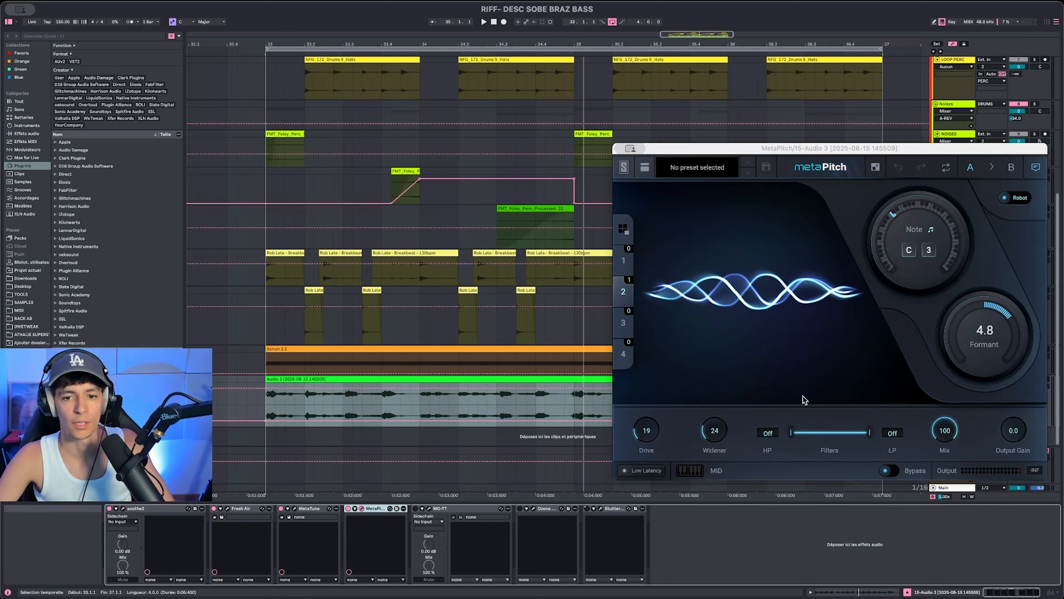
{"action": "key", "text": "space"}
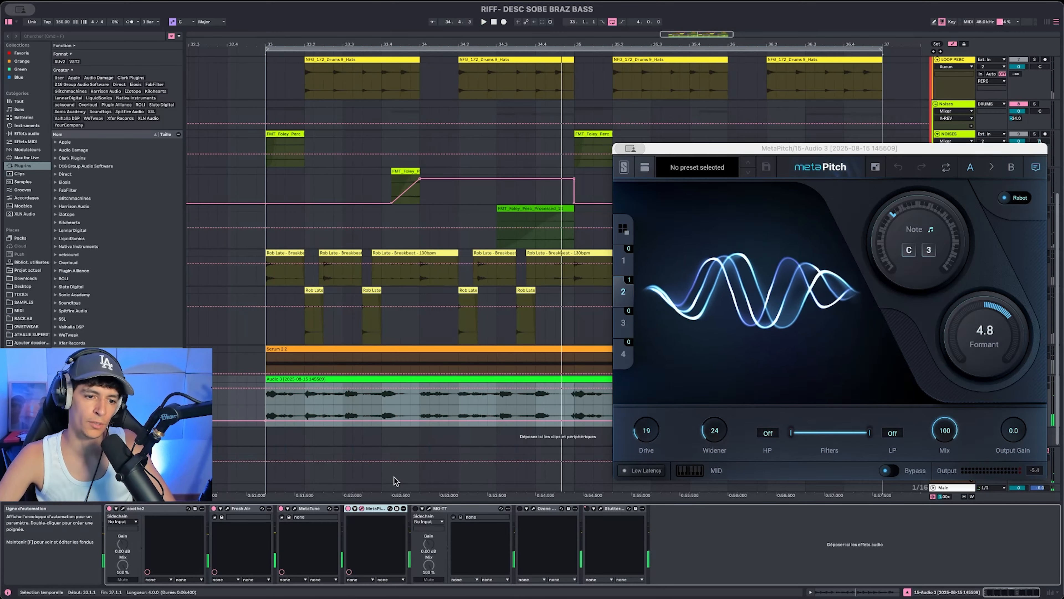
Step: Turn on MO-TT, inspect its settings while the clip plays and close the MO-TT and MetaPitch windows
{"action": "left_click", "coordinate": [436, 512]}
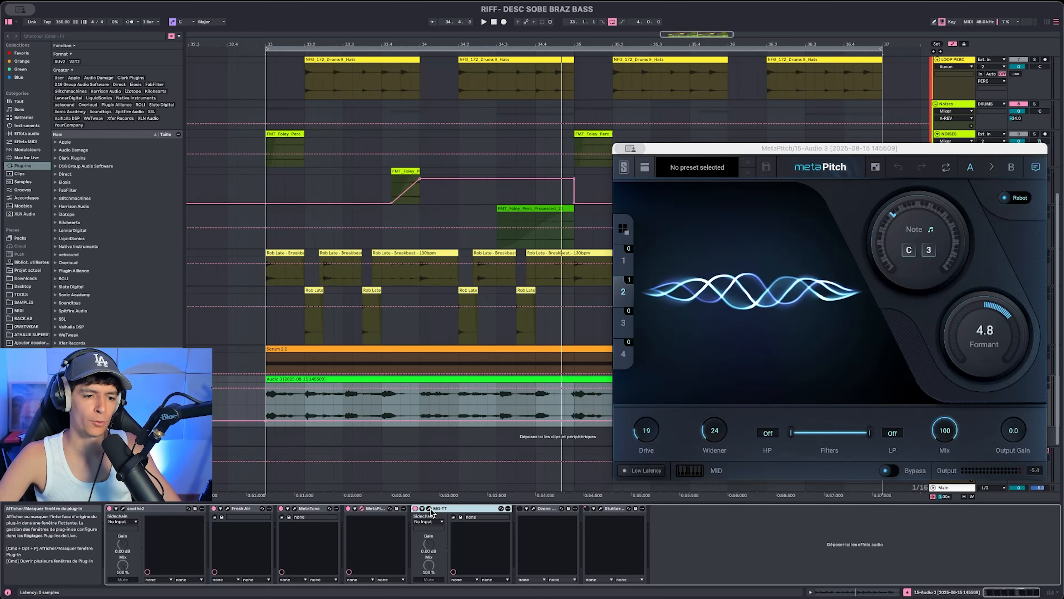
{"action": "left_click", "coordinate": [430, 509]}
{"action": "key", "text": "space"}
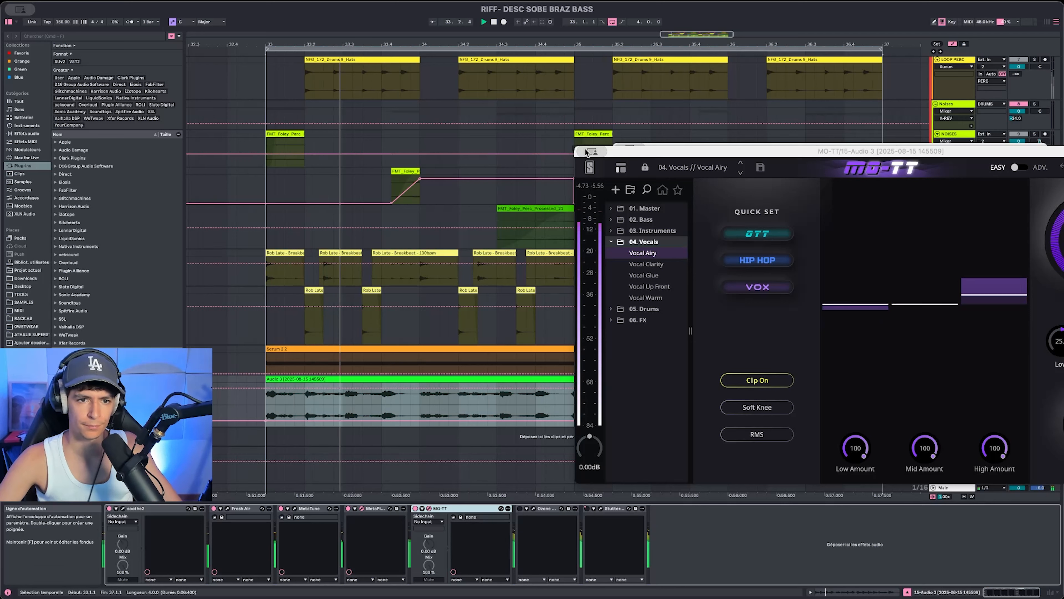
{"action": "left_click", "coordinate": [588, 167]}
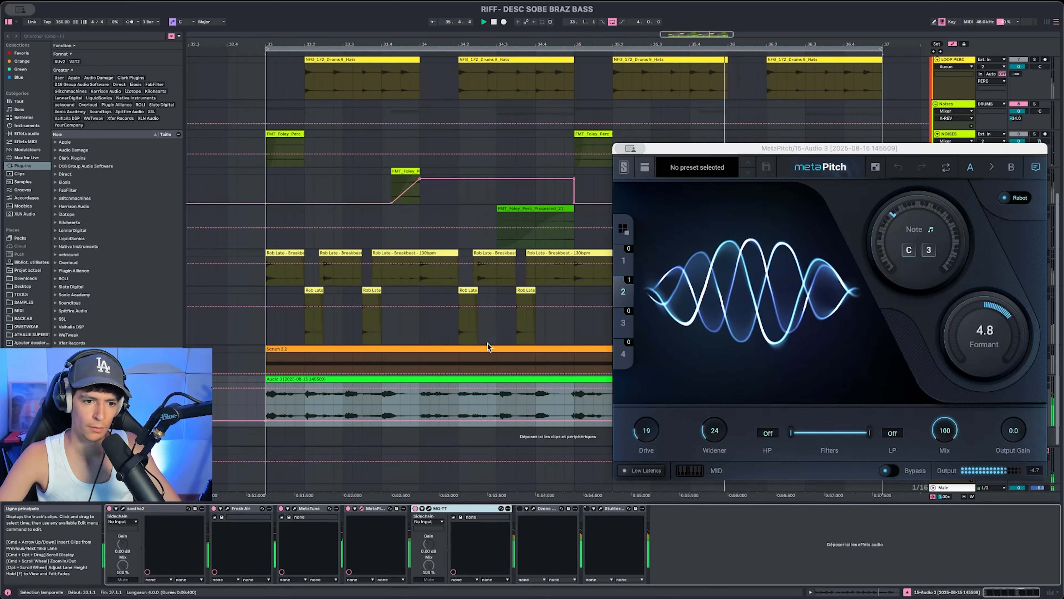
{"action": "left_click", "coordinate": [620, 150]}
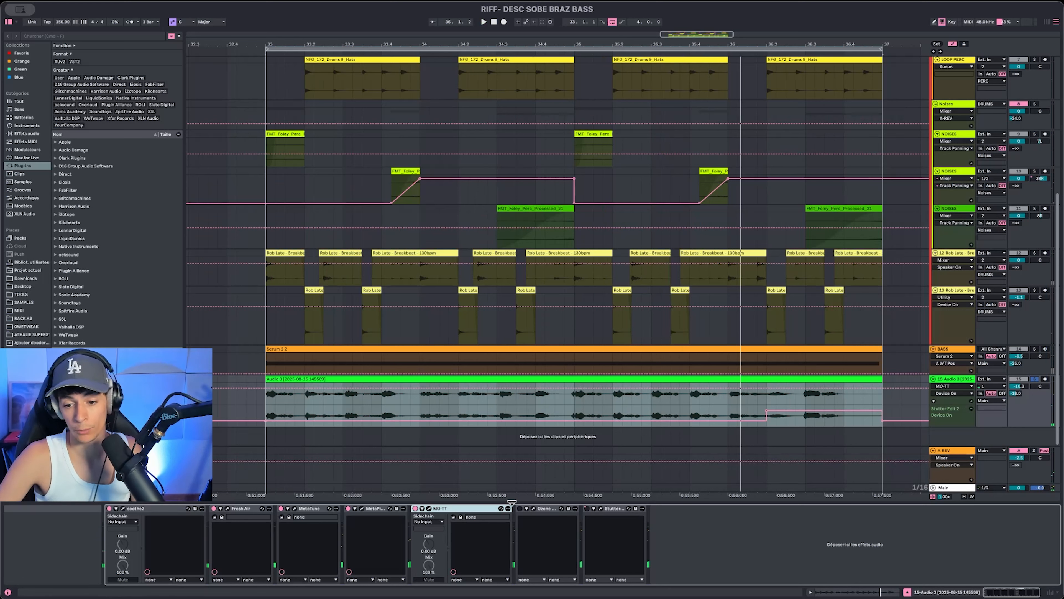
Step: Turn on Ozone 11 Imager, set its lowest band's width to -62 during playback and close the plug-in
{"action": "left_click", "coordinate": [534, 509]}
{"action": "key", "text": "space"}
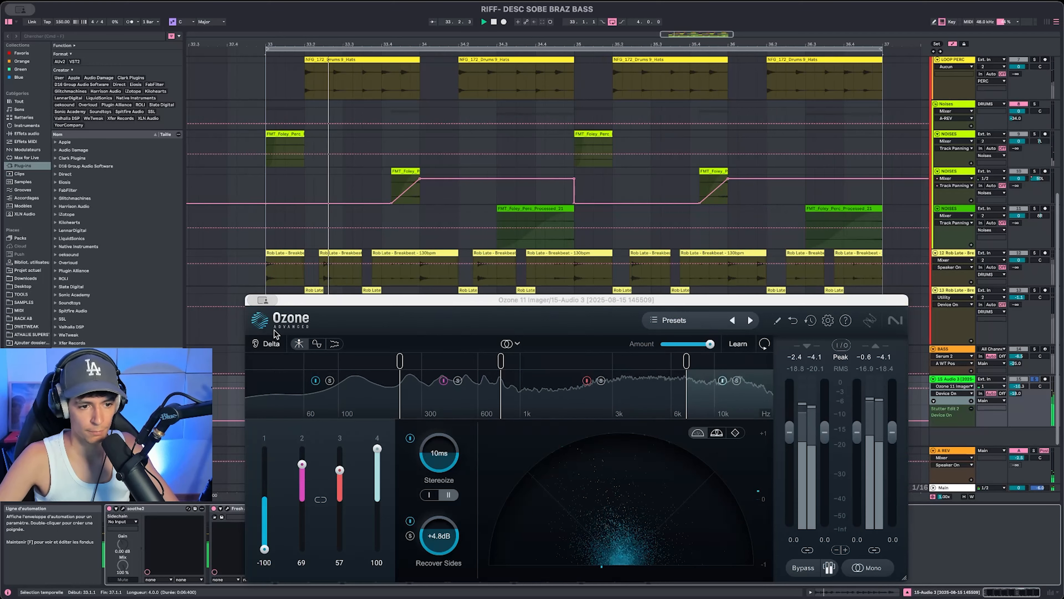
{"action": "left_click_drag", "start_coordinate": [265, 549], "coordinate": [265, 530]}
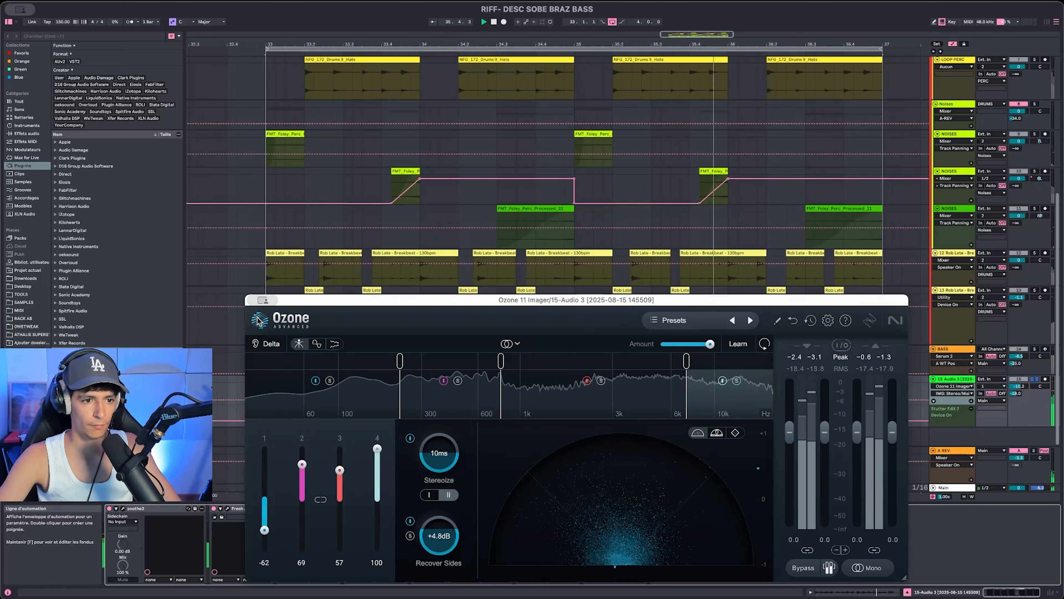
{"action": "left_click", "coordinate": [255, 300]}
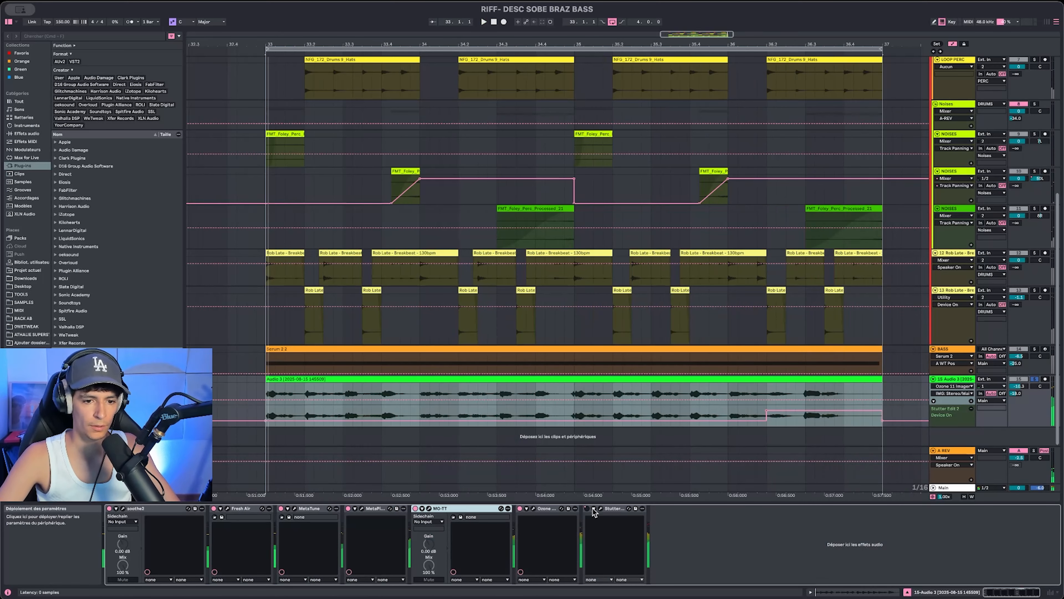
{"action": "key", "text": "space"}
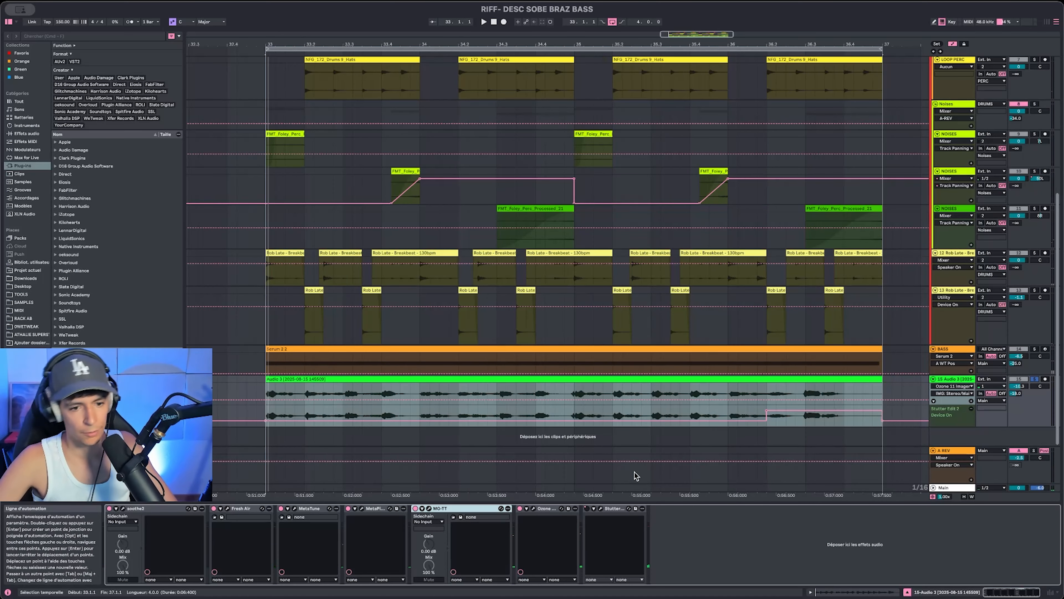
Step: Open Stutter Edit 2 on the Audio 3 track, move its window fully into view and play the clip
{"action": "left_click", "coordinate": [601, 508]}
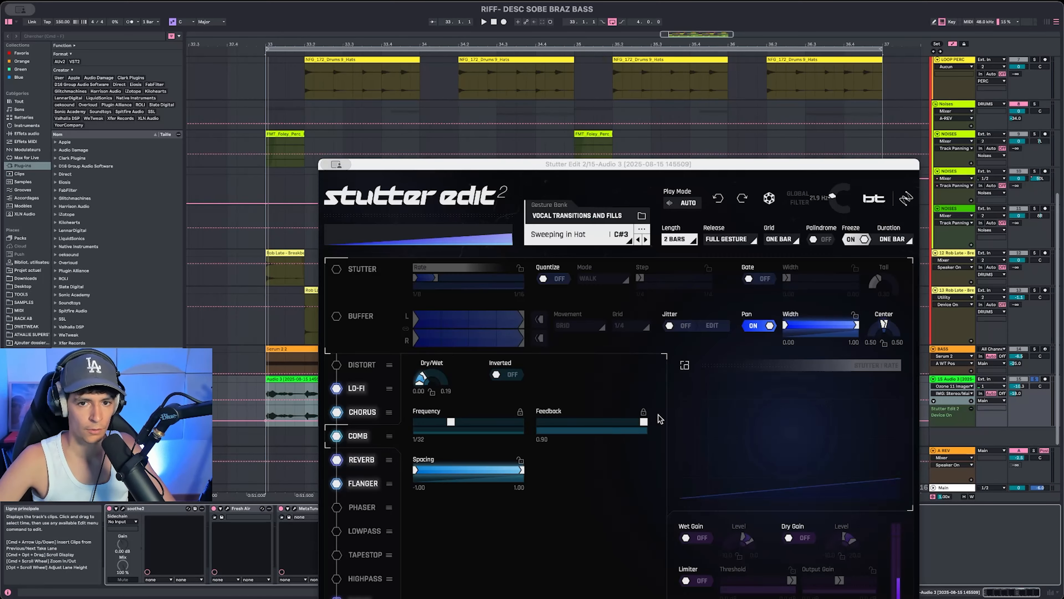
{"action": "left_click_drag", "start_coordinate": [647, 167], "coordinate": [570, 102]}
{"action": "key", "text": "space"}
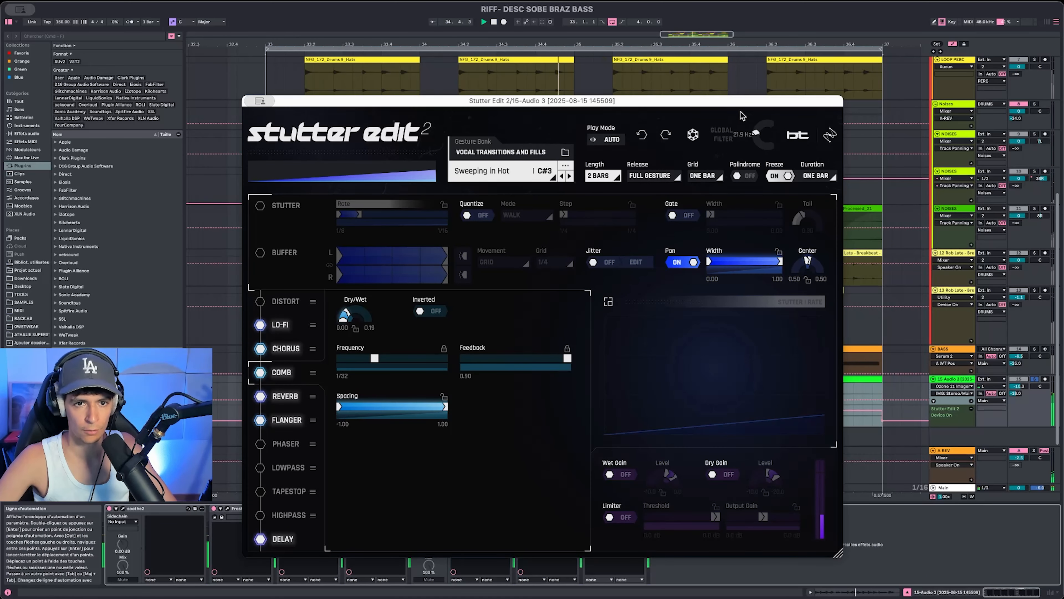
Step: Move and close the Stutter Edit 2 window, audition the clip with the device switched on, and re-enable its overridden automation
{"action": "left_click_drag", "start_coordinate": [735, 106], "coordinate": [630, 76]}
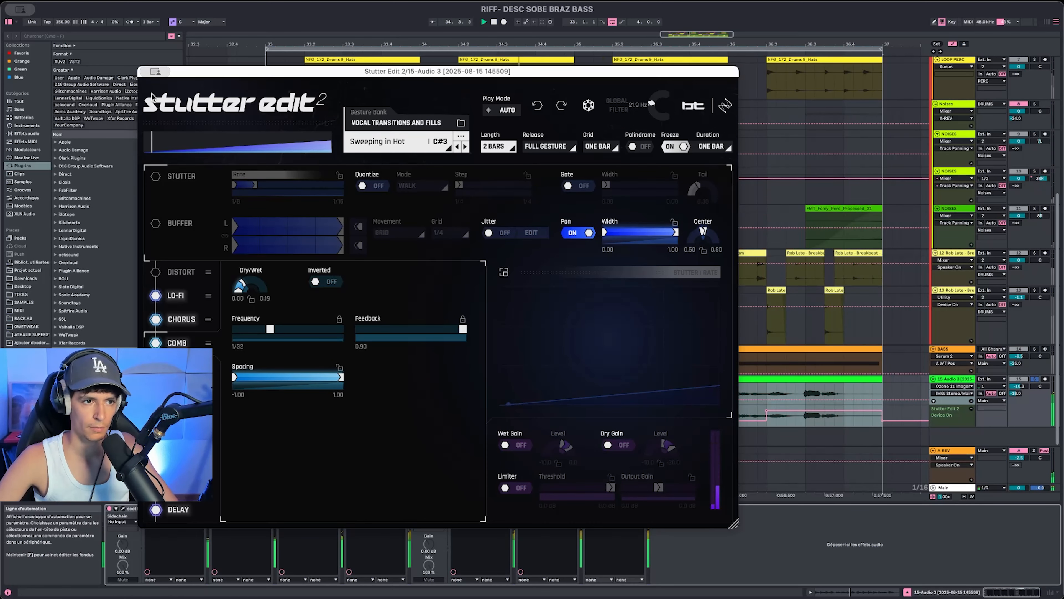
{"action": "left_click", "coordinate": [146, 72]}
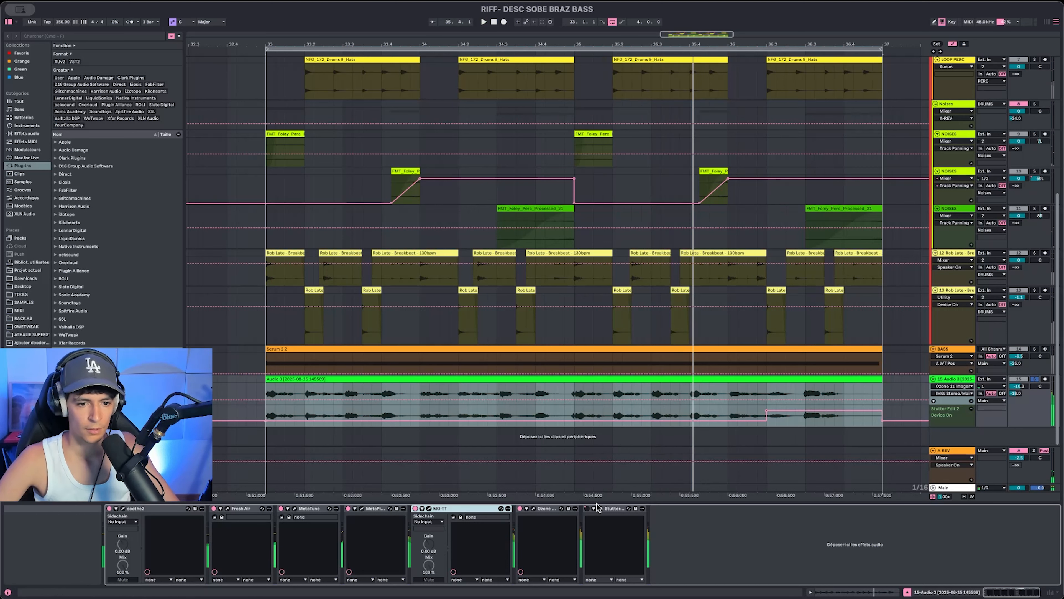
{"action": "left_click", "coordinate": [587, 508]}
{"action": "left_click", "coordinate": [264, 393]}
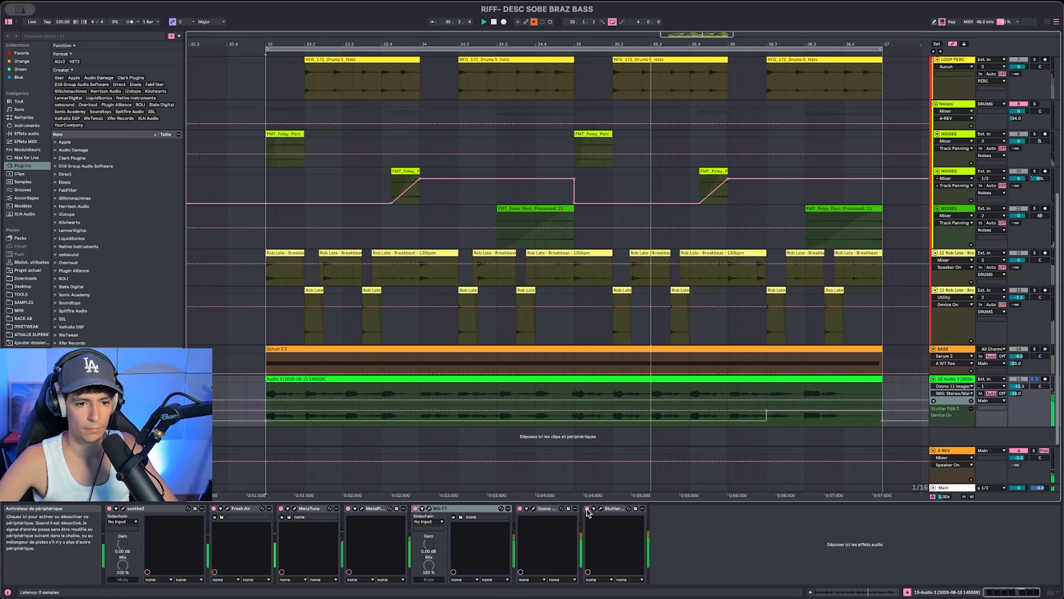
{"action": "left_click", "coordinate": [534, 21]}
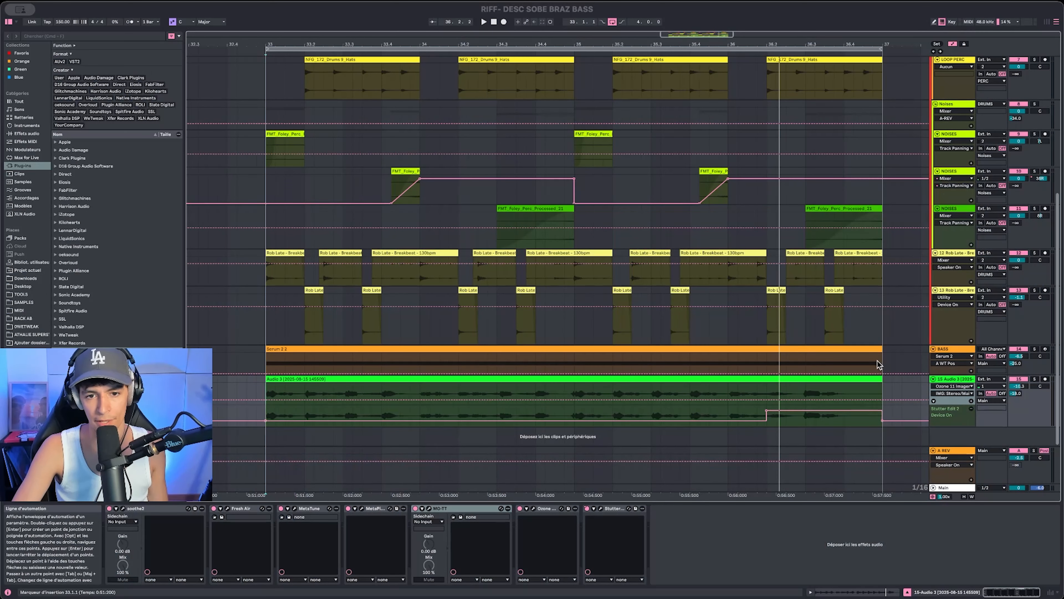
Step: Inspect the Reverb settings on the A-REV return and the PERC group's send level to it
{"action": "left_click", "coordinate": [956, 458]}
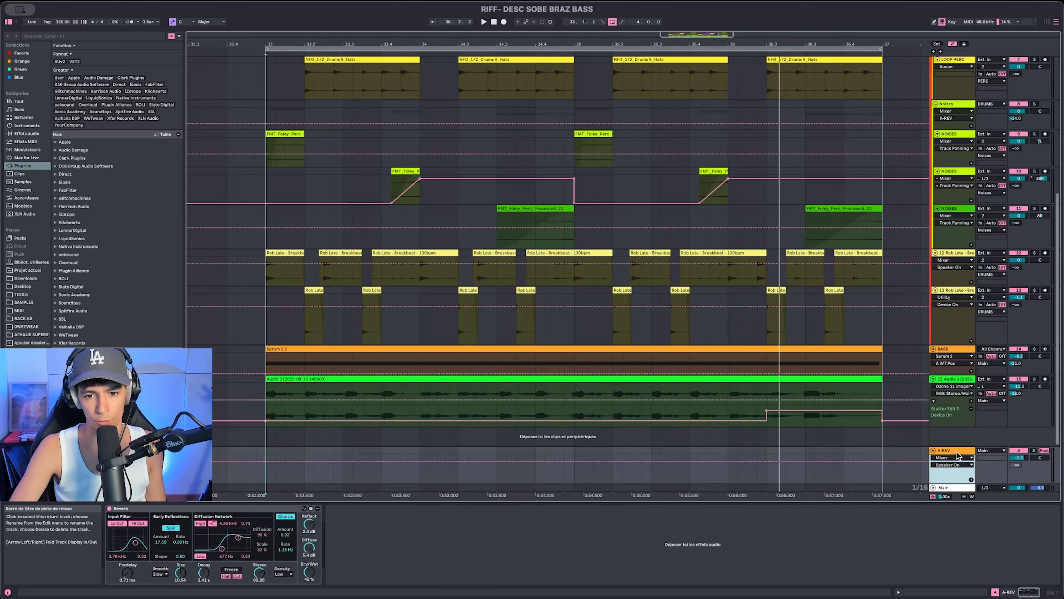
{"action": "scroll", "coordinate": [1001, 174], "scroll_direction": "up", "scroll_amount": 3}
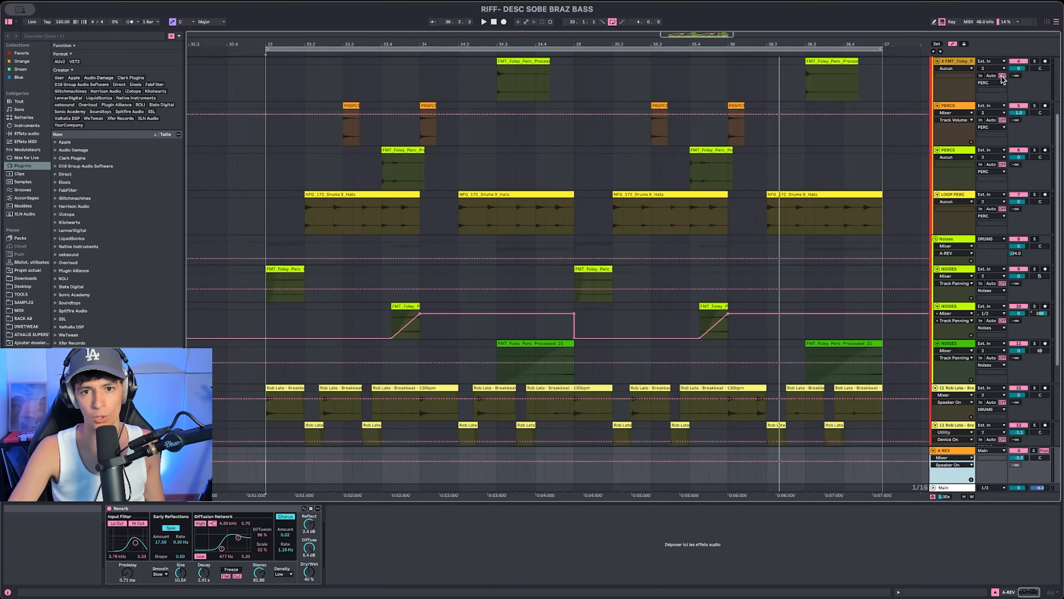
{"action": "scroll", "coordinate": [979, 95], "scroll_direction": "up", "scroll_amount": 3}
{"action": "left_click", "coordinate": [949, 130]}
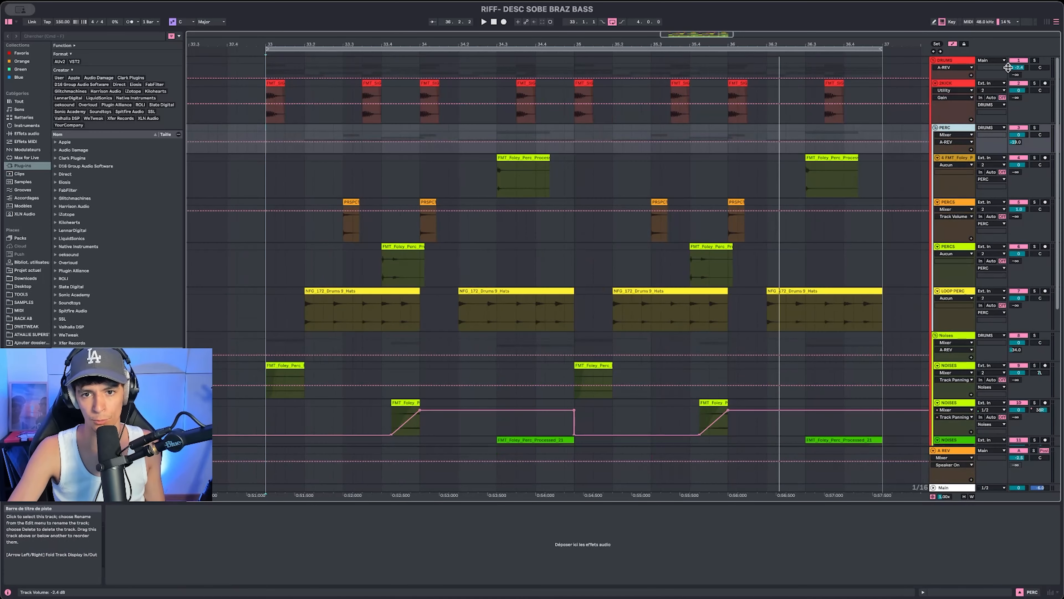
{"action": "left_click", "coordinate": [1016, 142]}
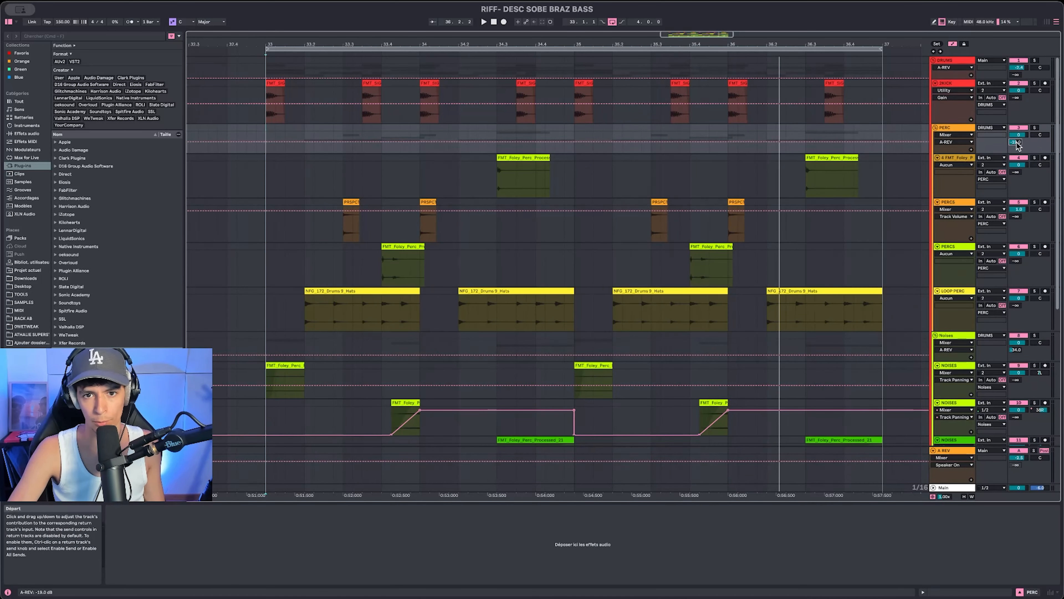
{"action": "scroll", "coordinate": [980, 261], "scroll_direction": "down", "scroll_amount": 2}
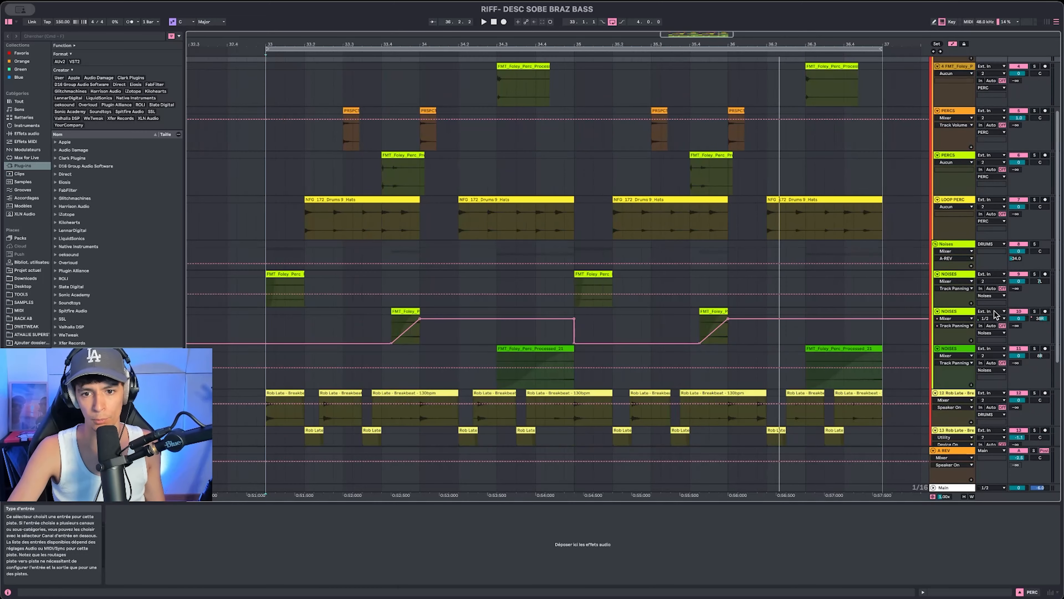
Step: Set the A-REV return's volume to 0 dB and audition the loop with the return switched off and on
{"action": "left_click", "coordinate": [1023, 461]}
{"action": "key", "text": "space"}
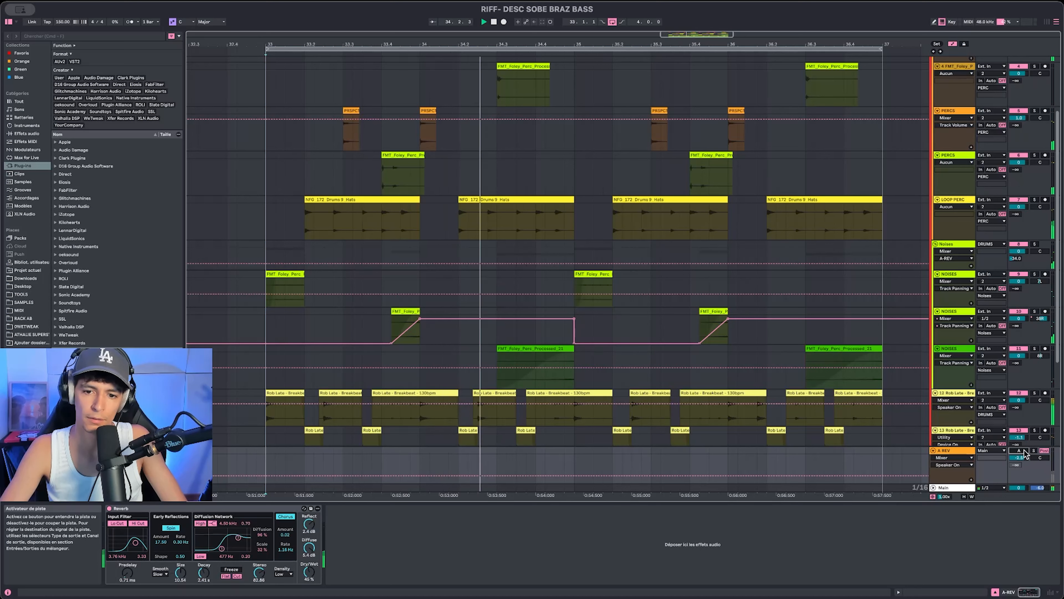
{"action": "left_click", "coordinate": [1022, 458]}
{"action": "type", "text": "0"}
{"action": "key", "text": "Return"}
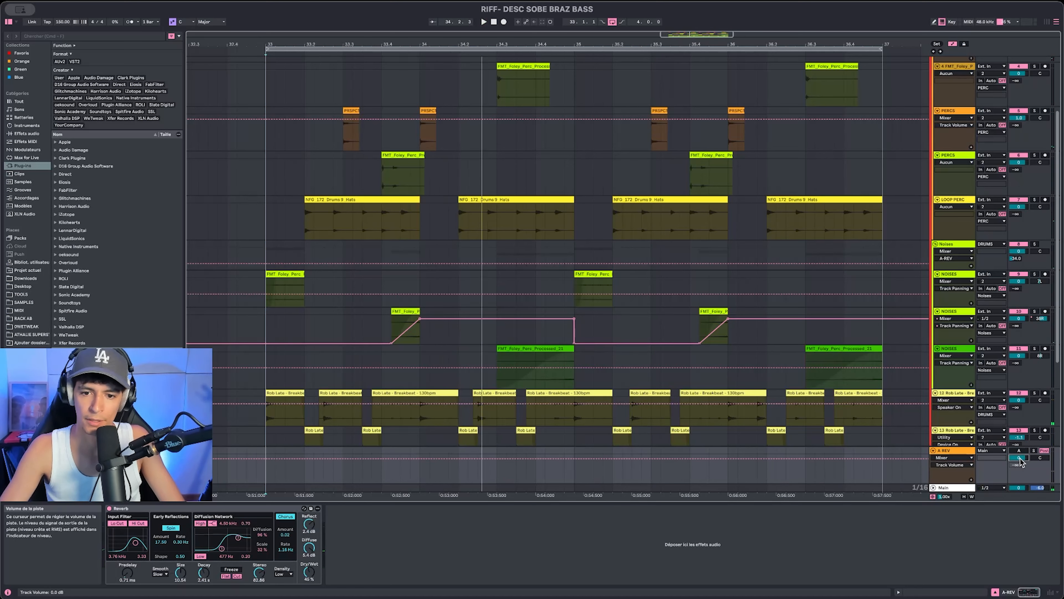
{"action": "key", "text": "space"}
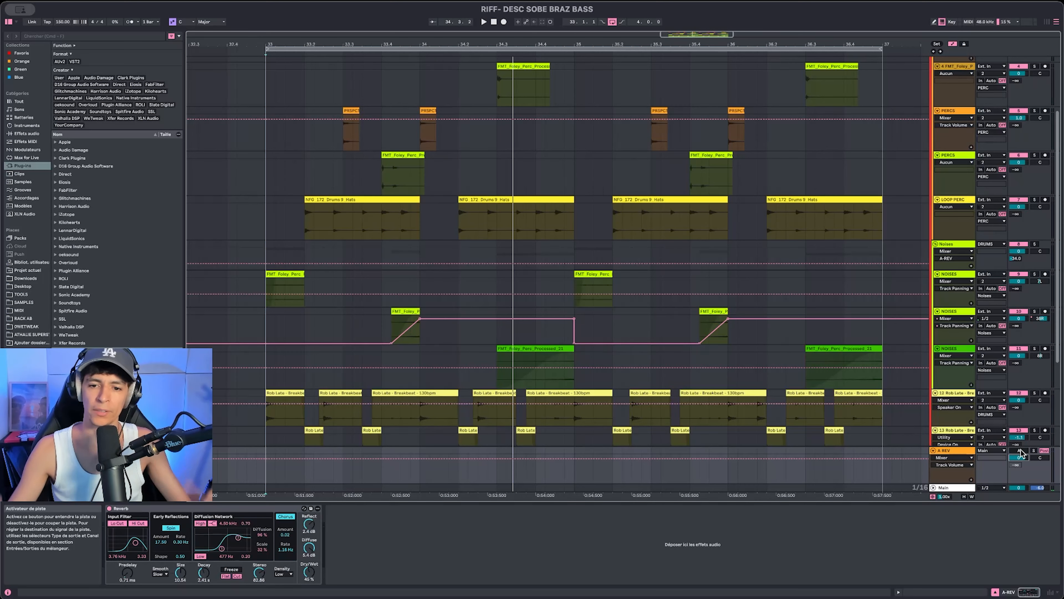
{"action": "key", "text": "space"}
{"action": "key", "text": "space"}
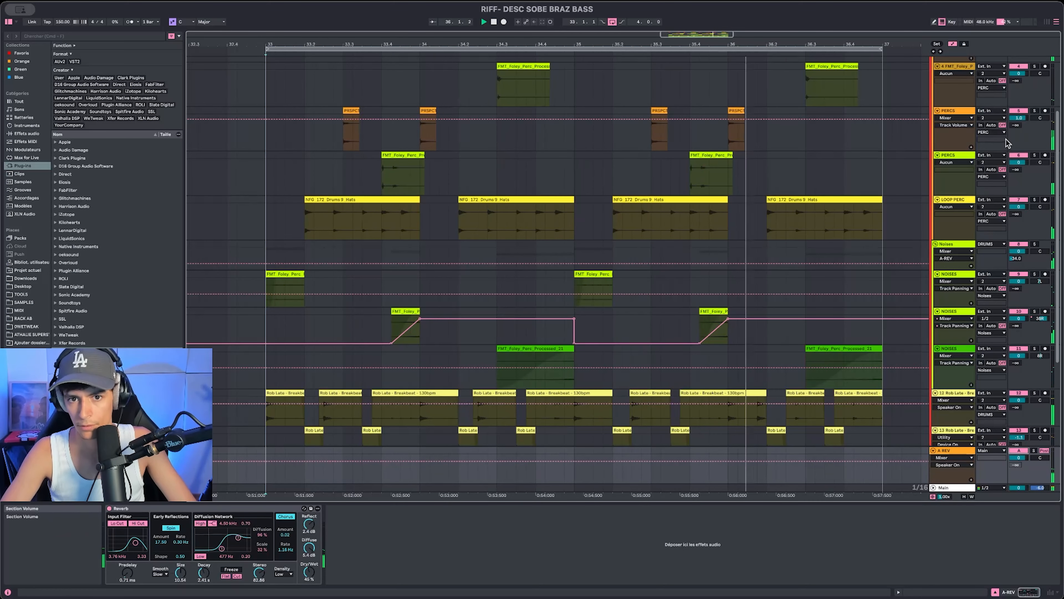
Step: Raise the PERC group's send to A-REV during playback and compare the sound by toggling the A-REV return
{"action": "scroll", "coordinate": [1007, 143], "scroll_direction": "up", "scroll_amount": 3}
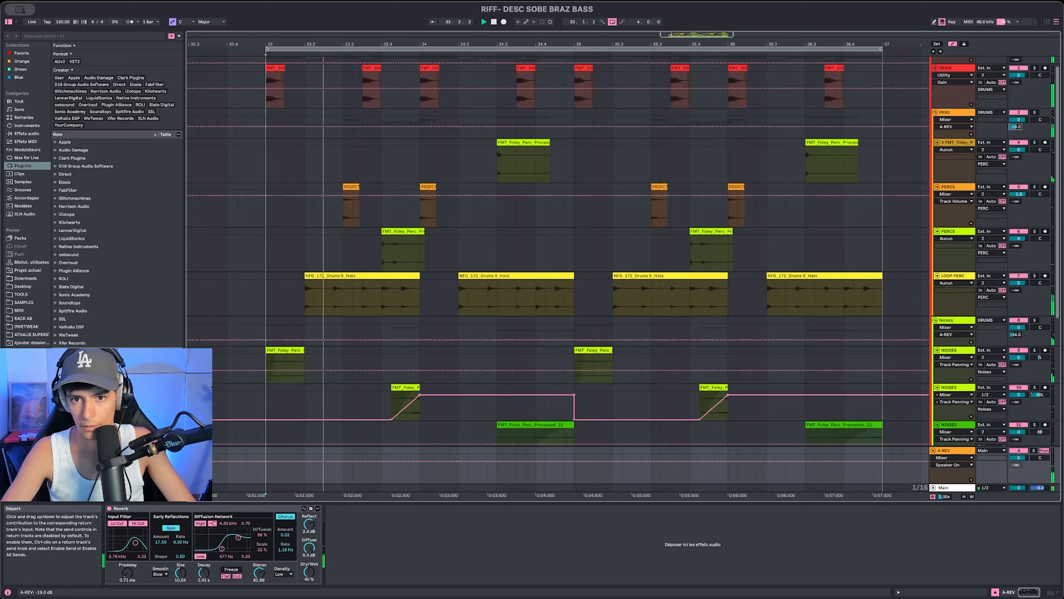
{"action": "left_click_drag", "start_coordinate": [1020, 130], "coordinate": [1020, 126]}
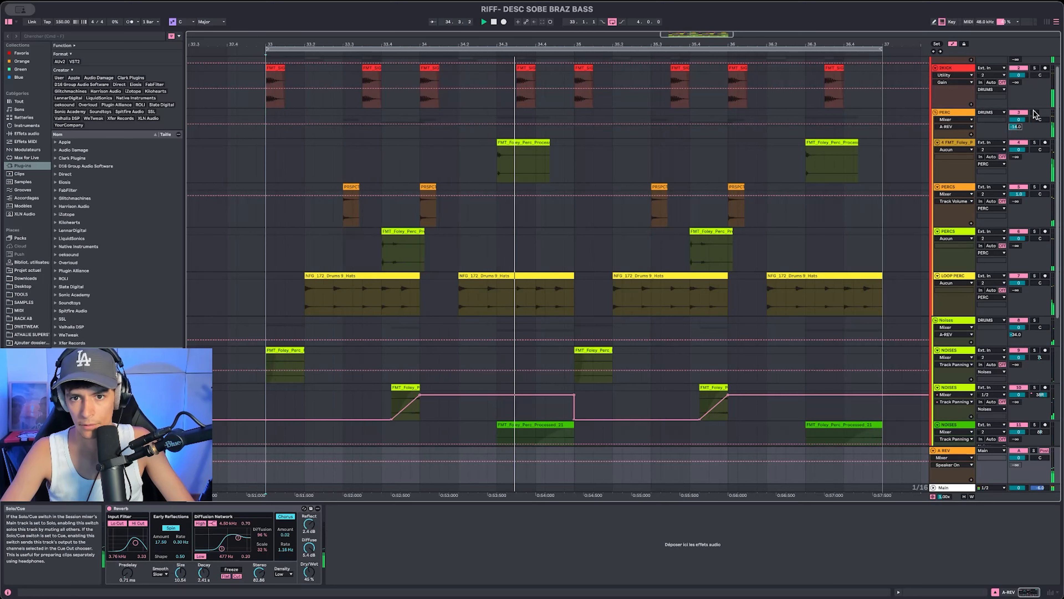
{"action": "left_click", "coordinate": [1019, 451]}
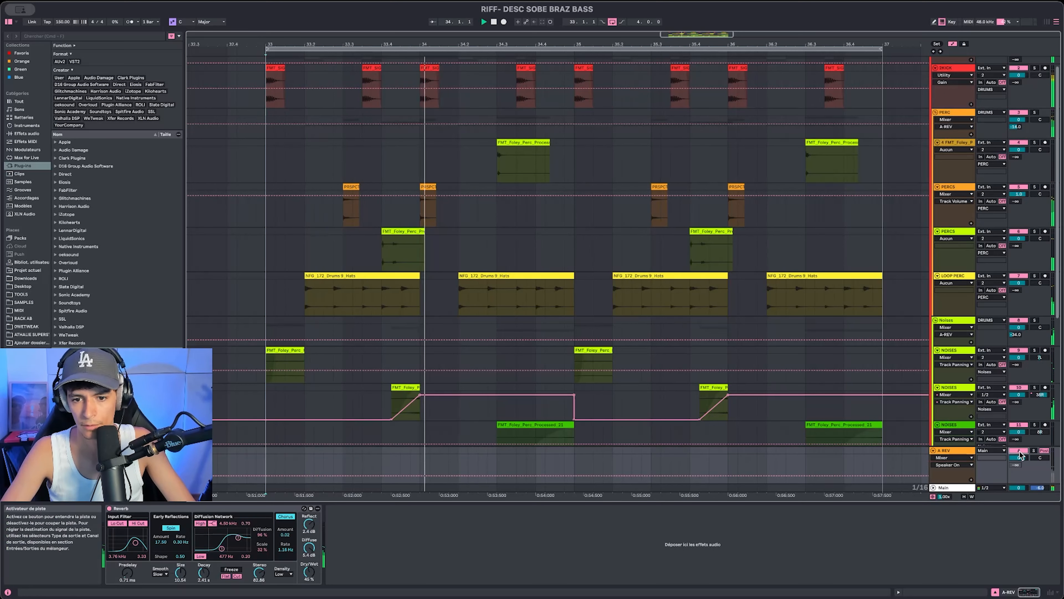
{"action": "left_click", "coordinate": [1020, 452]}
Step: Open Tonal Balance Control 2 on the Main track, play the loop through it and move its window fully into view
{"action": "left_click", "coordinate": [959, 488]}
{"action": "key", "text": "space"}
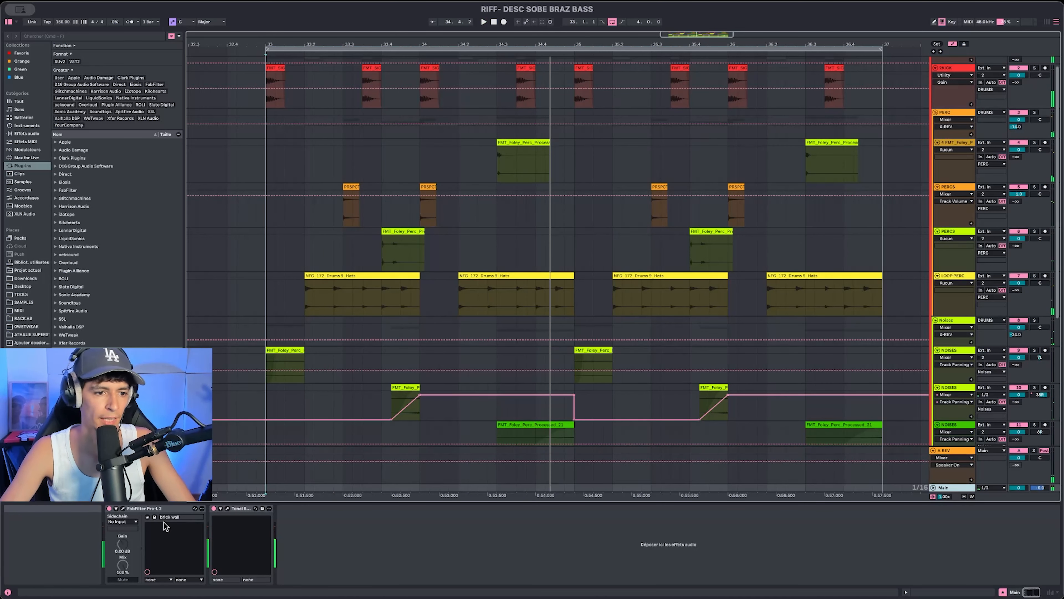
{"action": "left_click", "coordinate": [227, 508]}
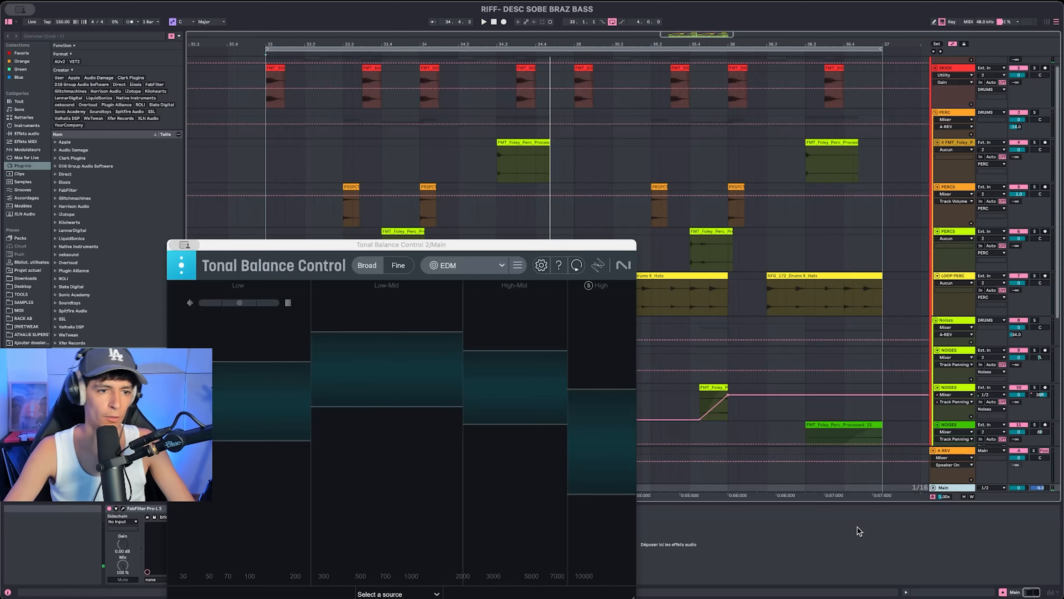
{"action": "key", "text": "space"}
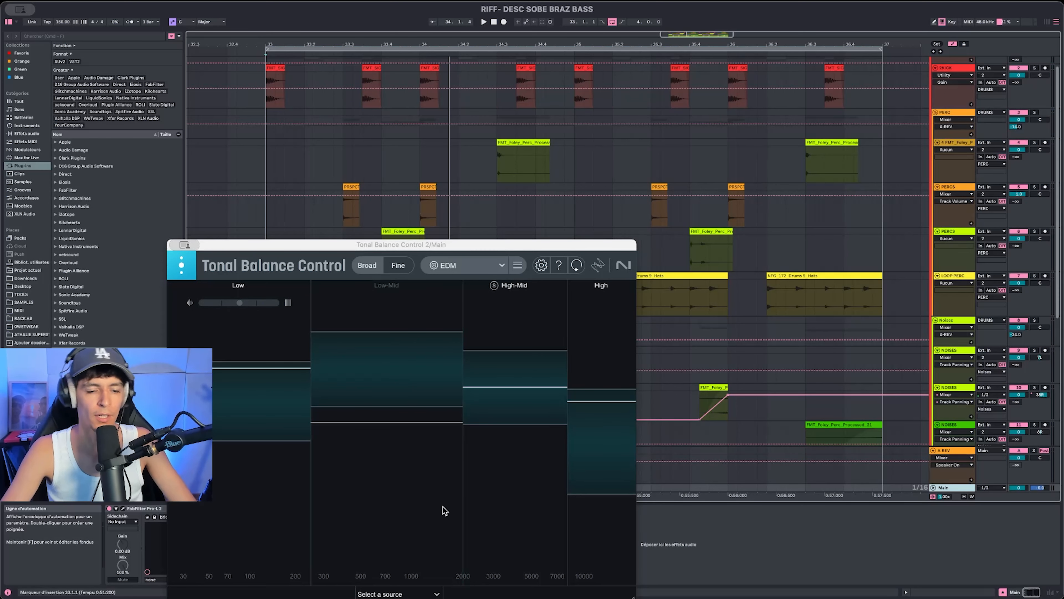
{"action": "left_click_drag", "start_coordinate": [211, 245], "coordinate": [302, 188]}
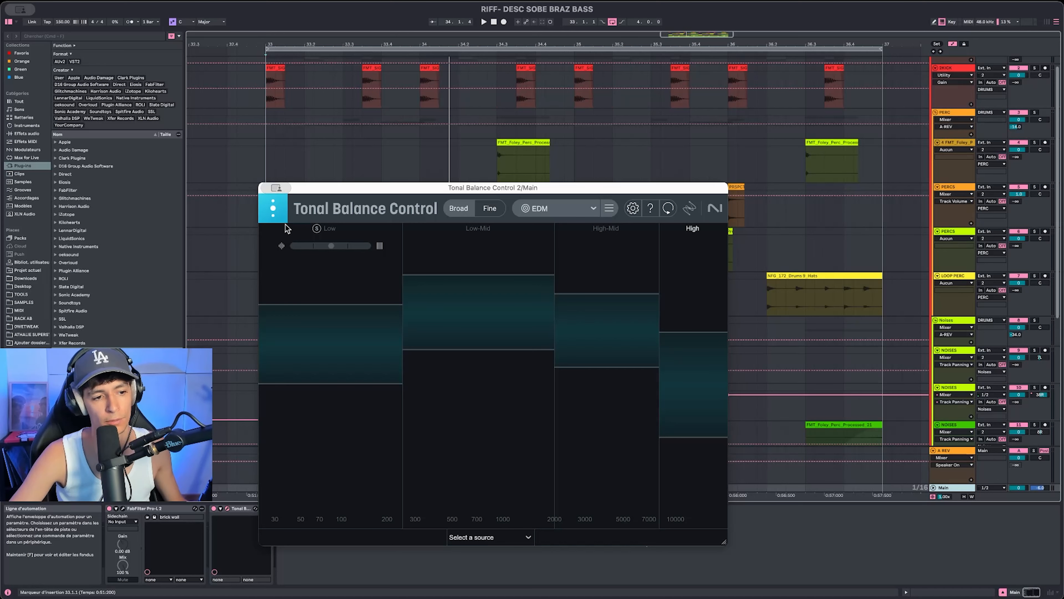
Step: Open FabFilter Pro-L 2 on the Main track, play the loop and check its preset list, keeping the brick wall preset
{"action": "left_click", "coordinate": [123, 509]}
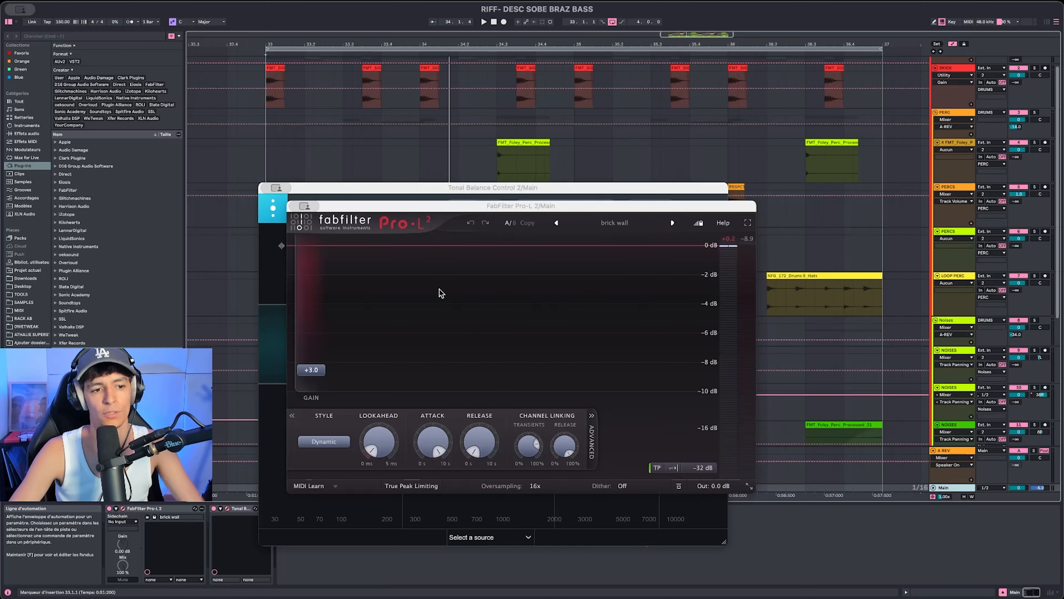
{"action": "key", "text": "space"}
{"action": "left_click", "coordinate": [615, 222]}
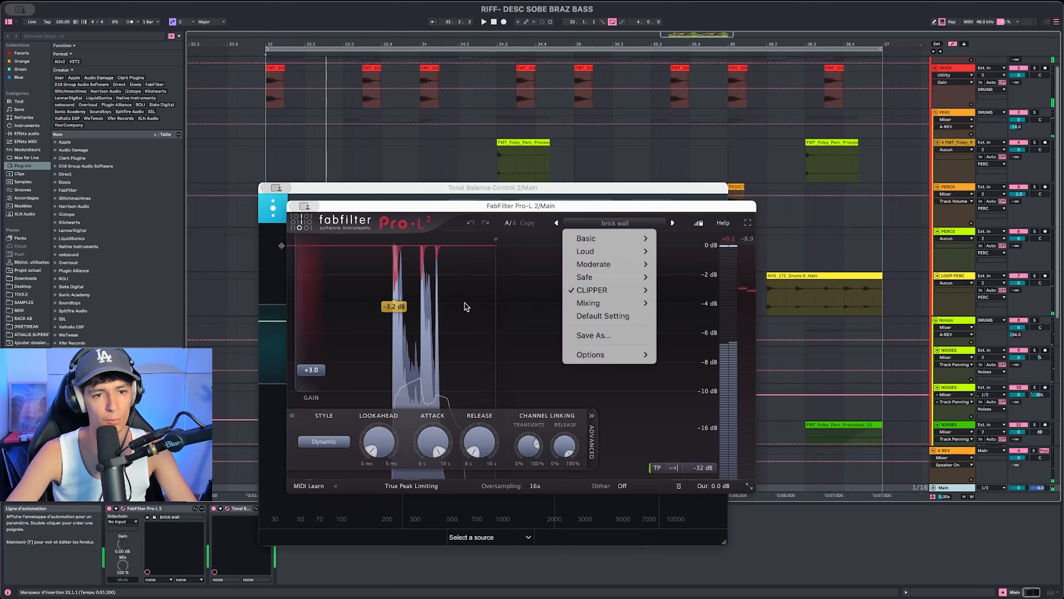
{"action": "left_click", "coordinate": [466, 306]}
Step: Set the Pro-L 2 gain to +5.0 dB while playing the loop, and close the limiter's window
{"action": "left_click_drag", "start_coordinate": [323, 374], "coordinate": [325, 364]}
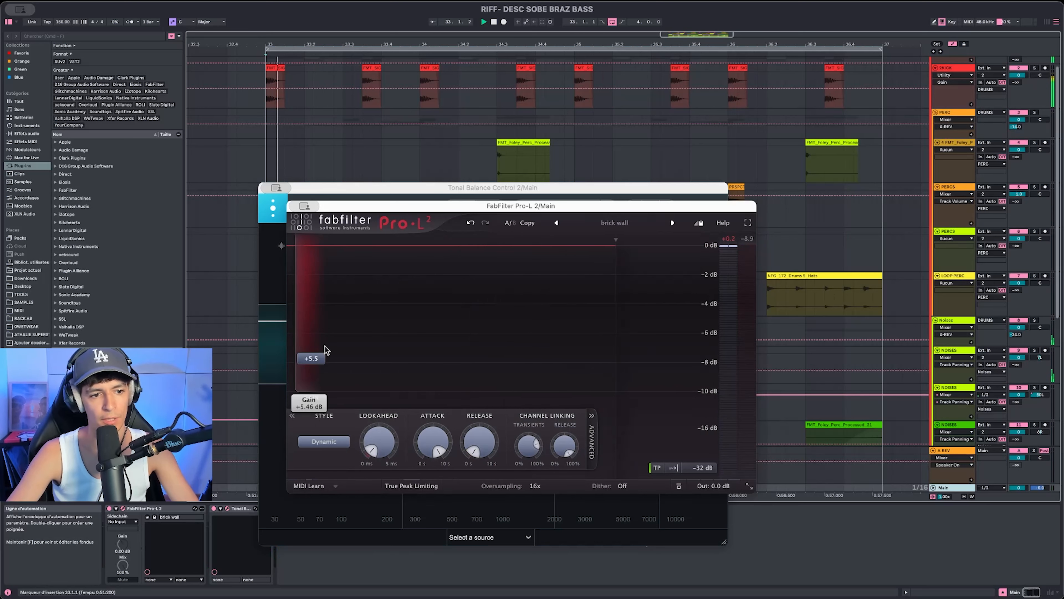
{"action": "key", "text": "space"}
{"action": "mouse_move", "coordinate": [326, 351]}
{"action": "left_mouse_down"}
{"action": "mouse_move", "coordinate": [325, 399]}
{"action": "mouse_move", "coordinate": [325, 345]}
{"action": "mouse_move", "coordinate": [326, 362]}
{"action": "left_mouse_up"}
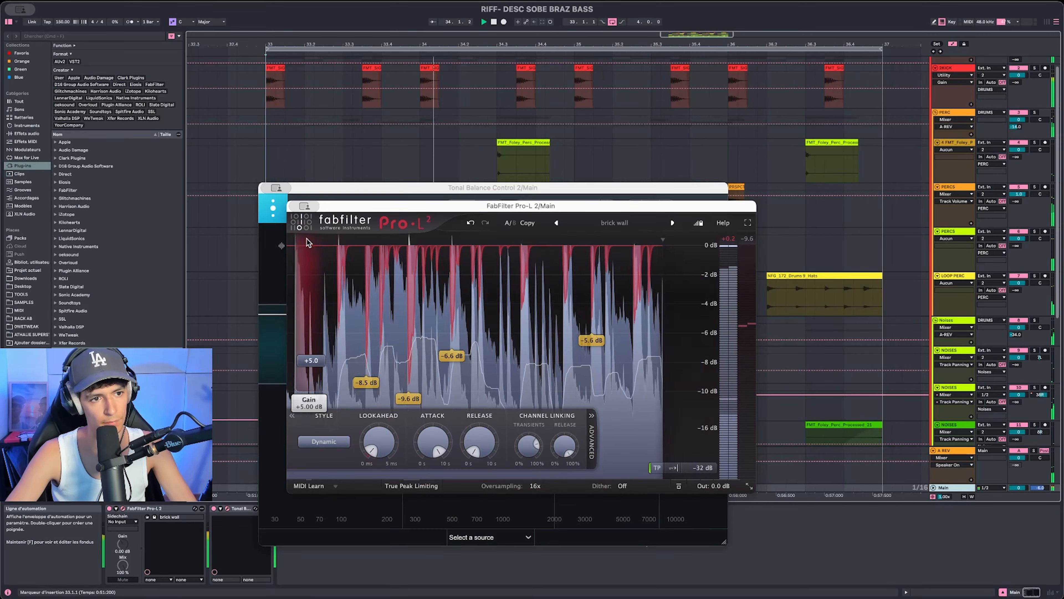
{"action": "key", "text": "space"}
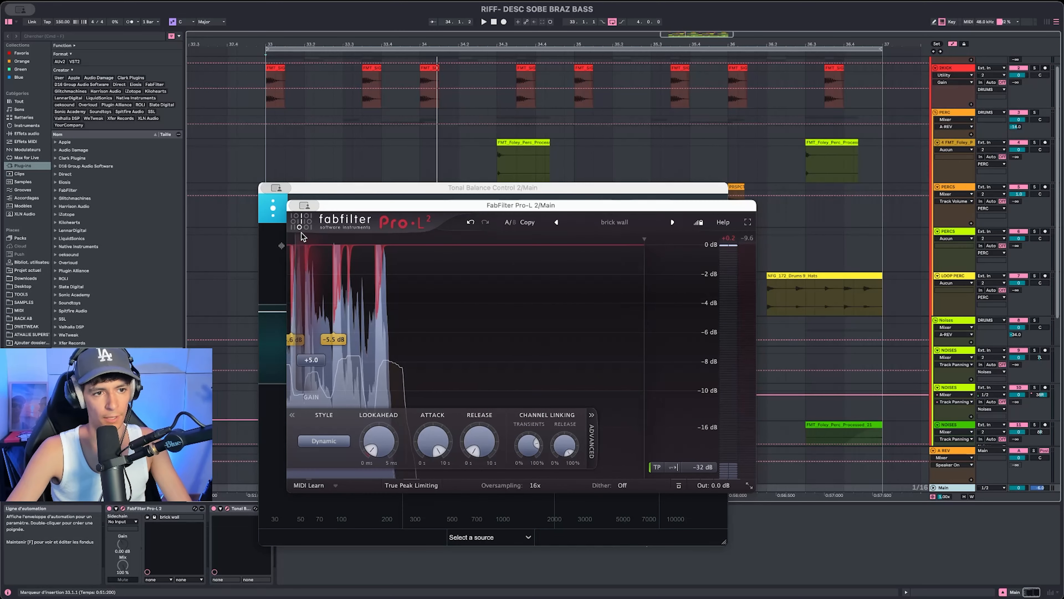
{"action": "left_click", "coordinate": [292, 206]}
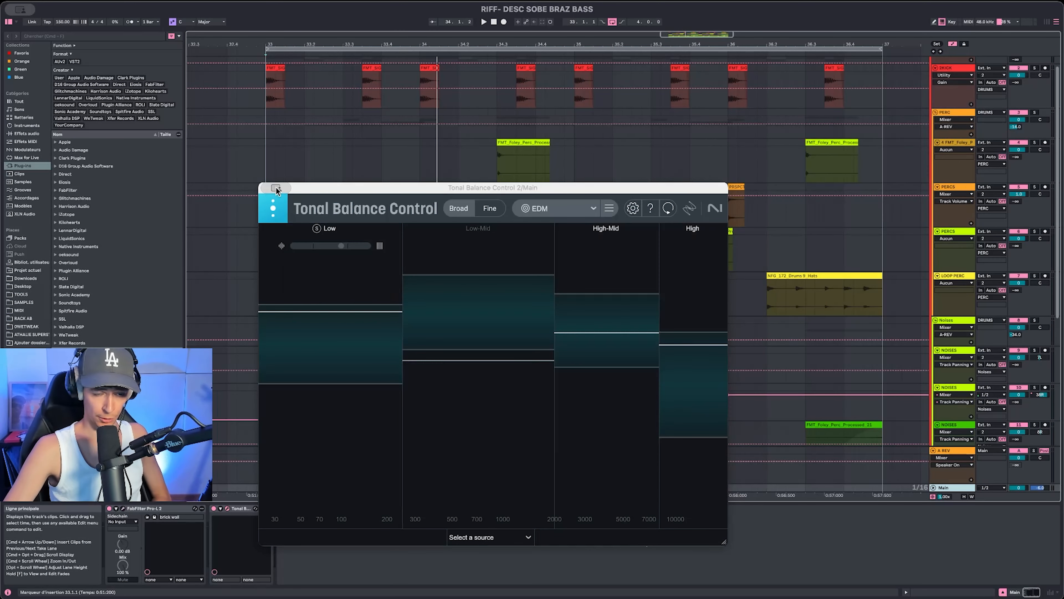